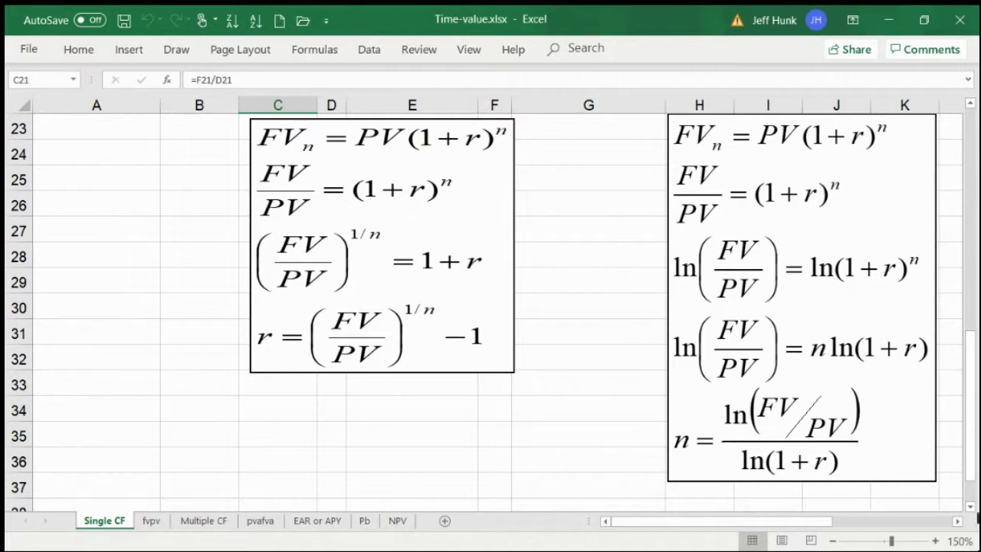
Step: Clear the APR formula in B13 and the years formula in C14
drag(977, 458, 977, 345)
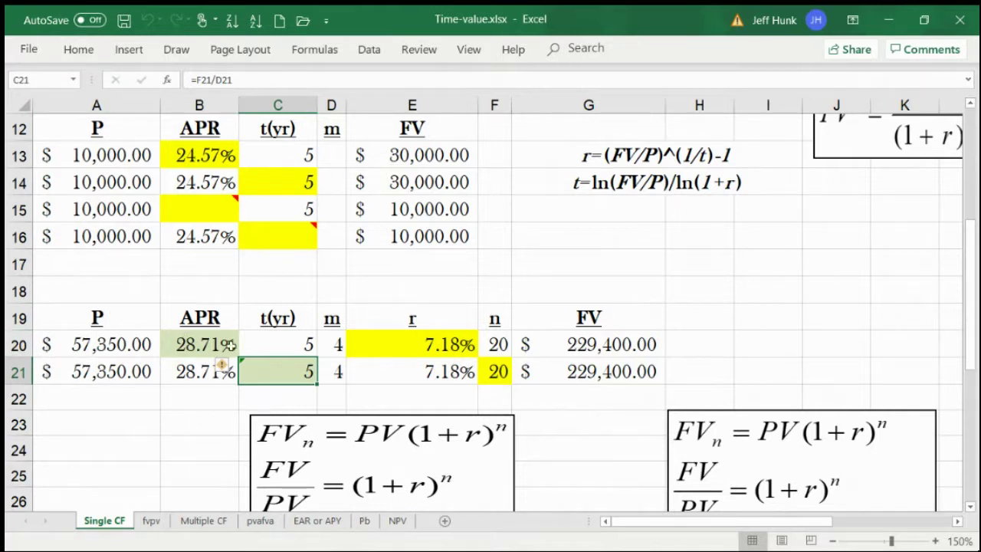
click(182, 156)
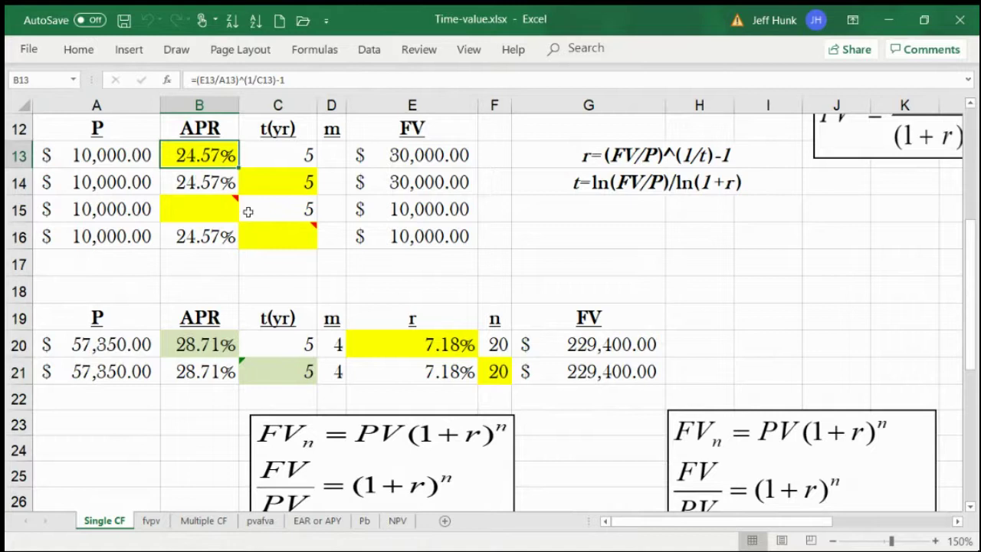
key(Delete)
click(288, 188)
key(Delete)
click(276, 236)
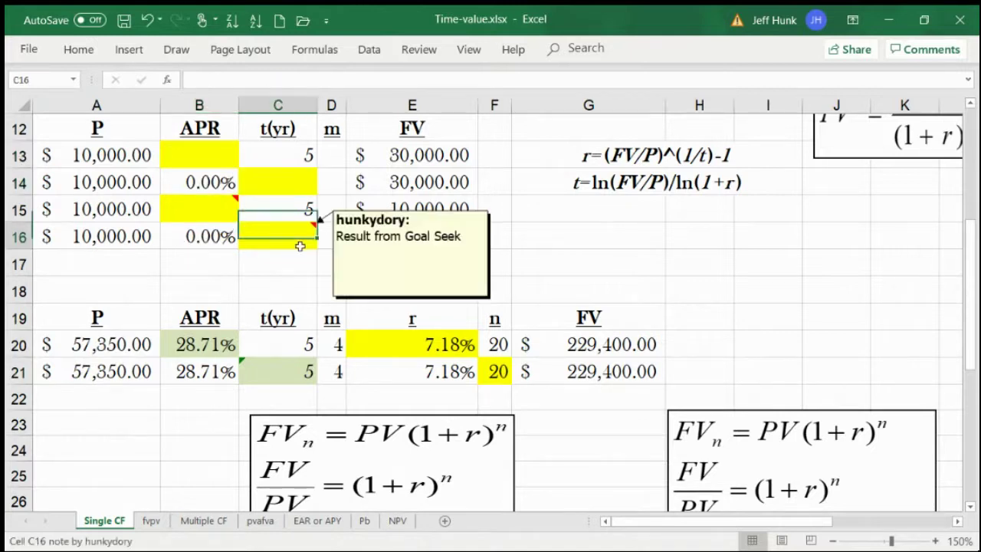
click(226, 211)
Step: Clear the solved cells of the lower table: B20, E20, F21 and C21
click(218, 342)
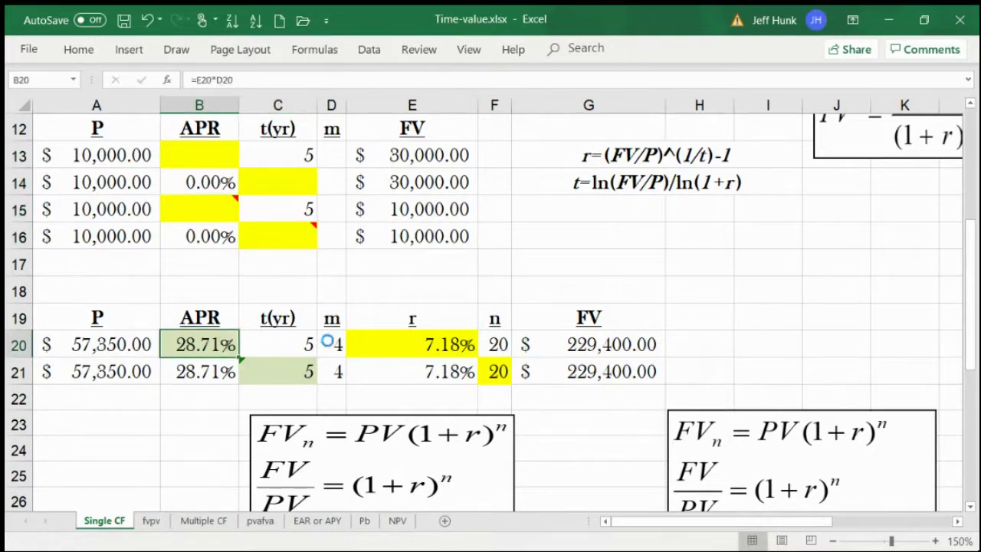
key(Delete)
click(407, 341)
key(Delete)
click(495, 371)
key(Delete)
click(283, 371)
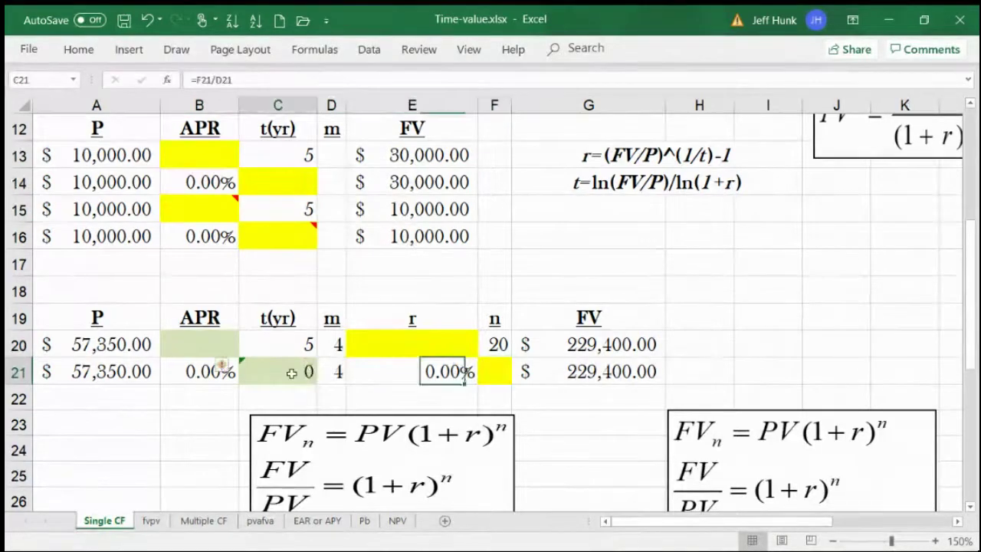
key(Delete)
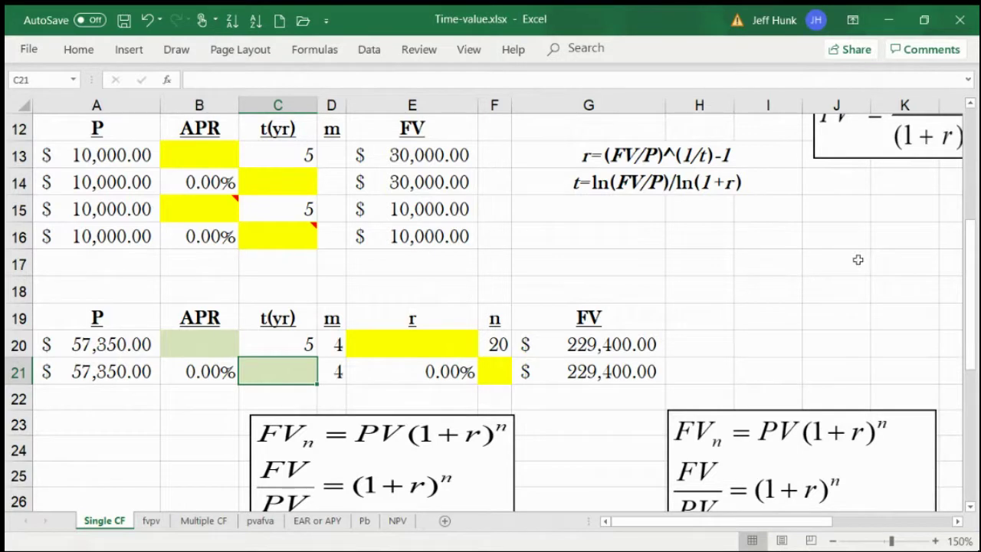
Step: Review the known and unknown values in row 20, including the cell references in the FV and n formulas
click(19, 345)
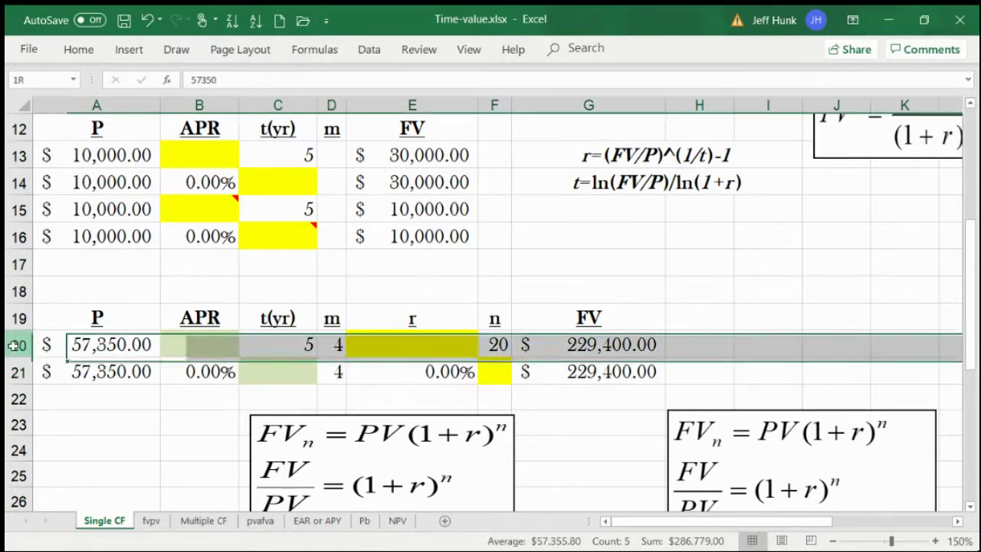
click(201, 346)
click(432, 346)
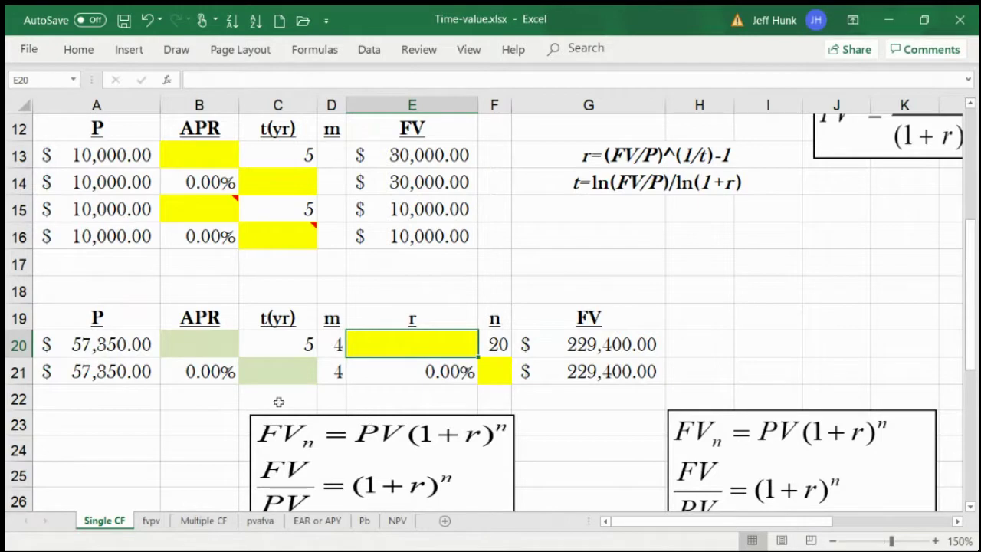
click(70, 338)
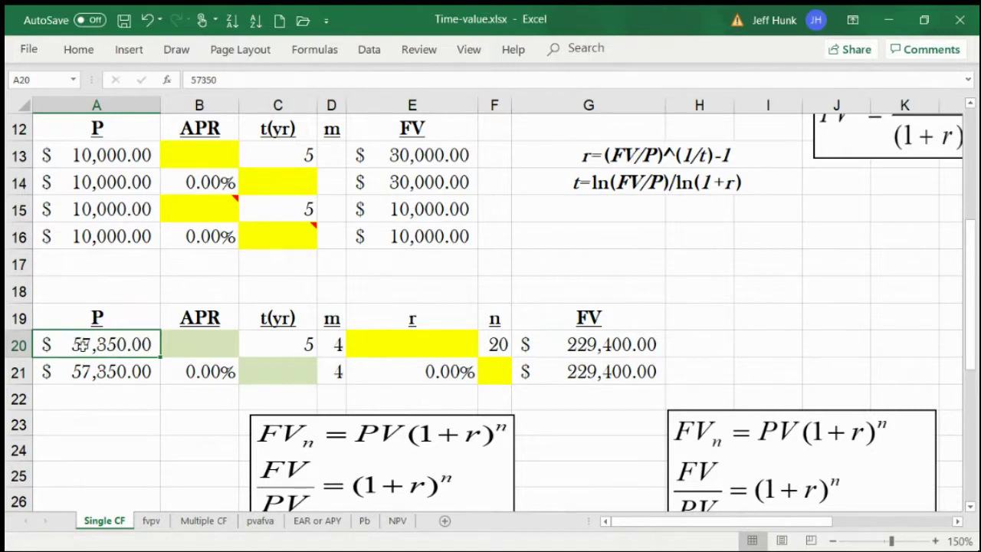
click(286, 349)
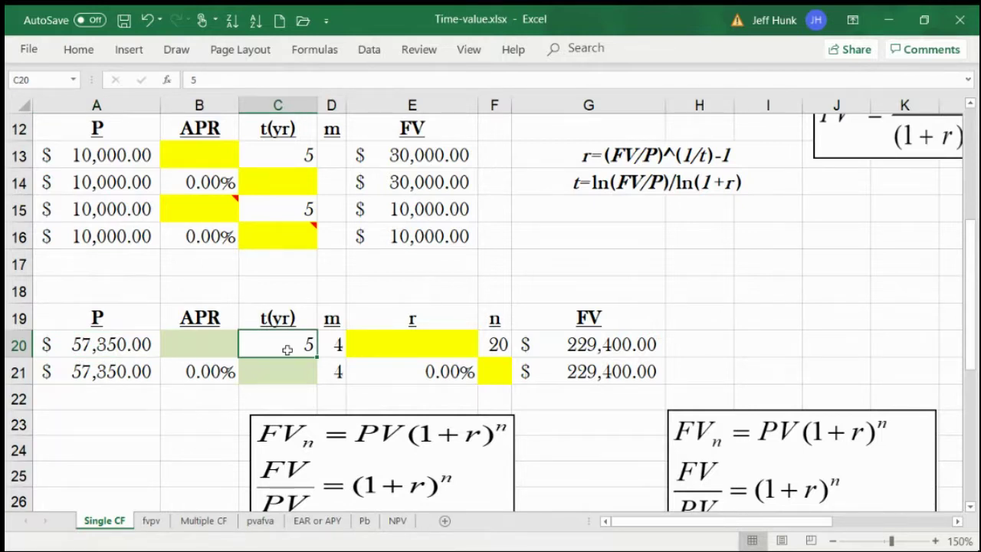
click(618, 347)
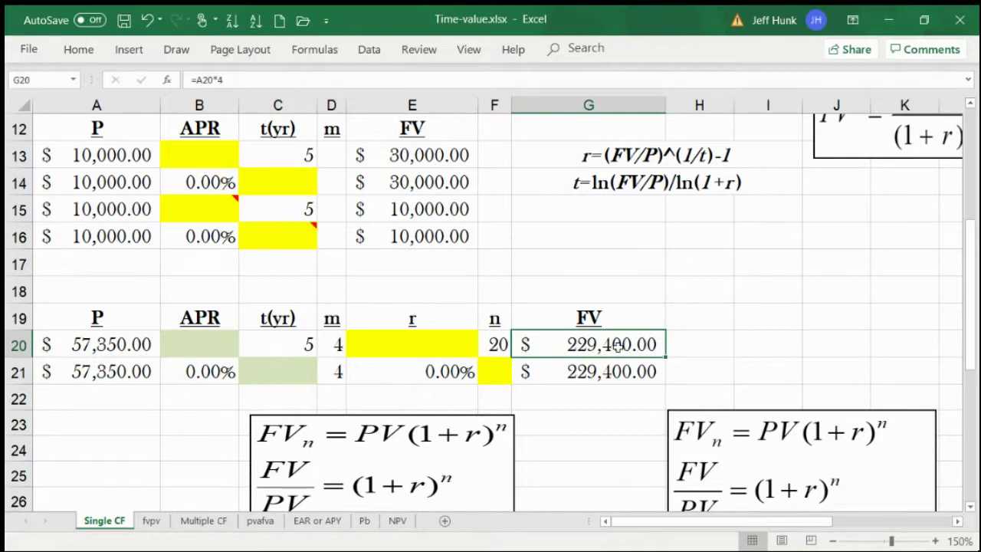
click(321, 346)
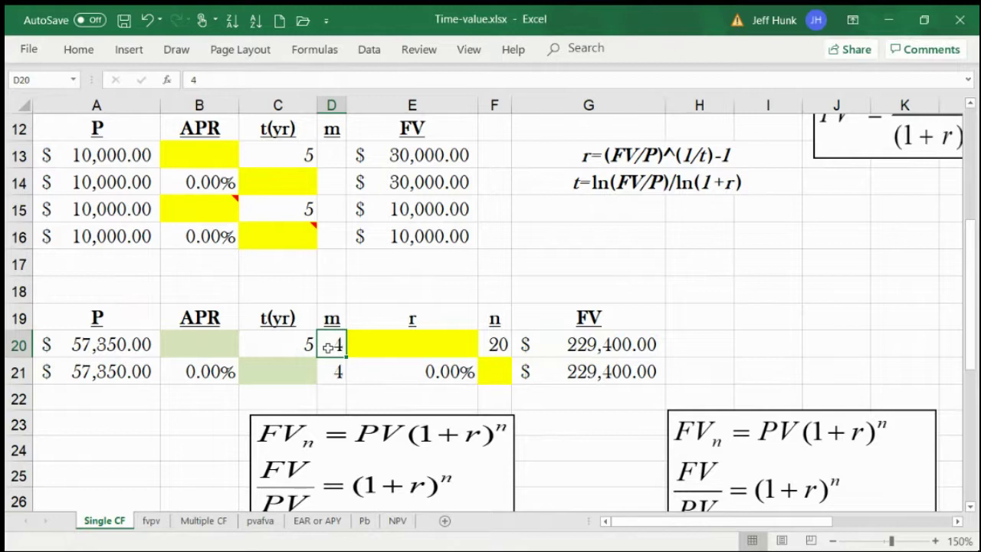
click(498, 346)
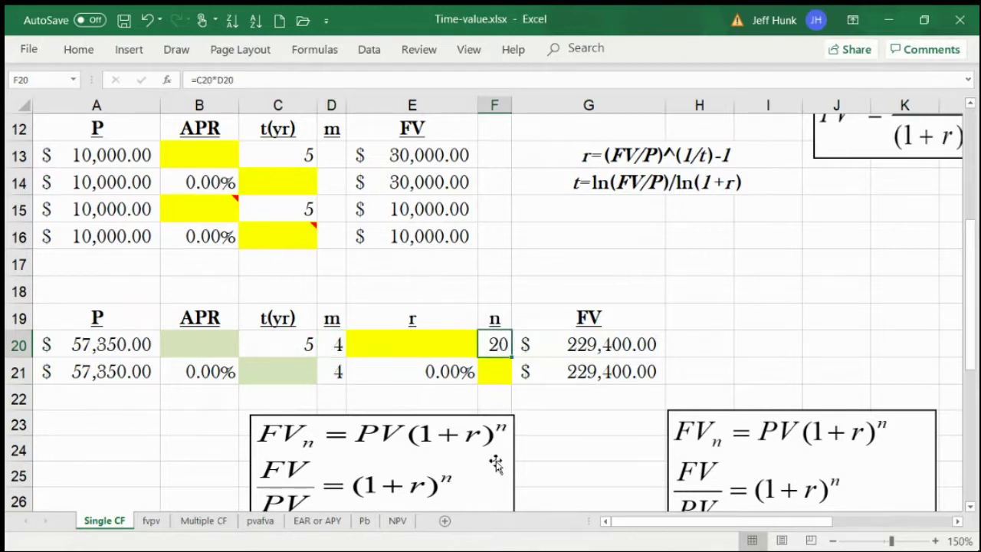
key(F2)
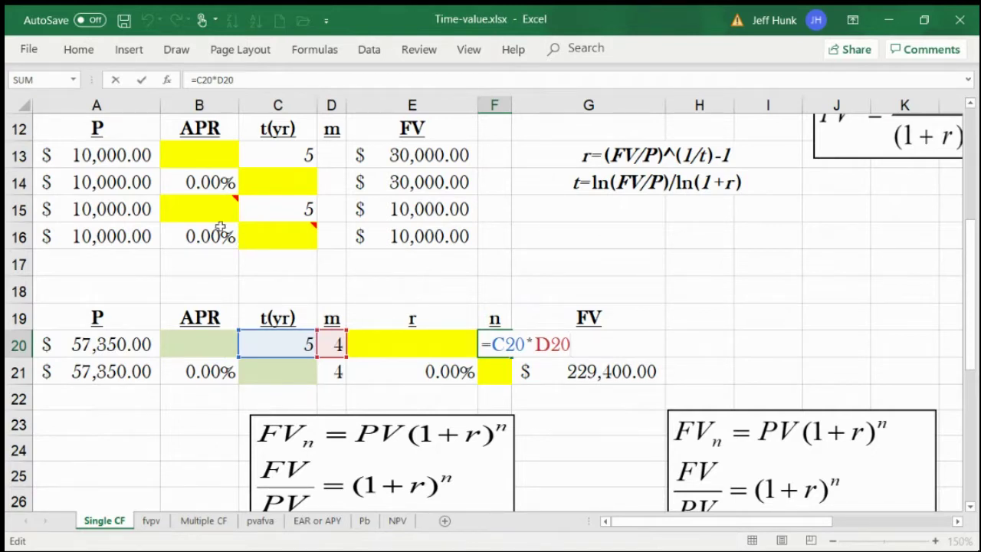
click(141, 80)
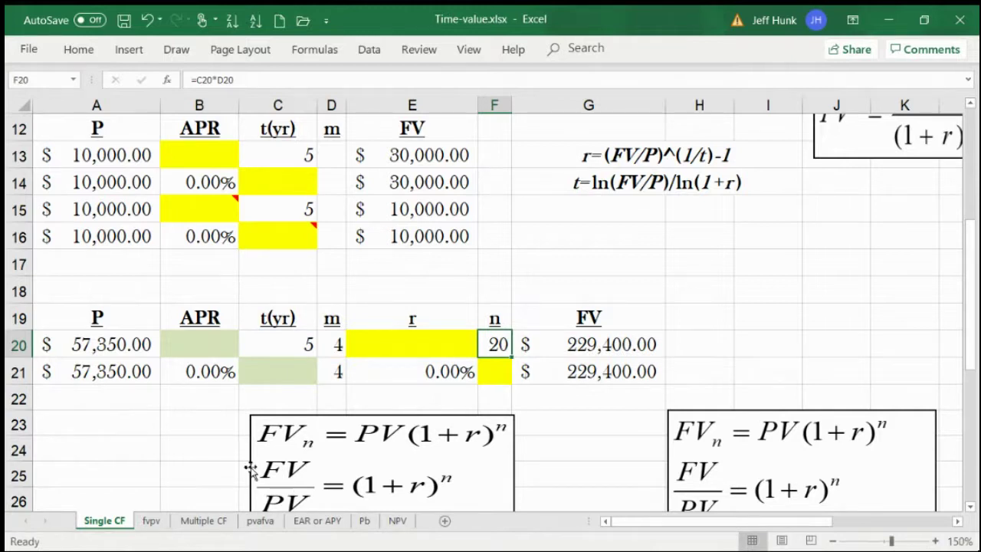
Step: Examine how the periodic rate r, compounding frequency m and APR cells of row 20 relate
click(397, 340)
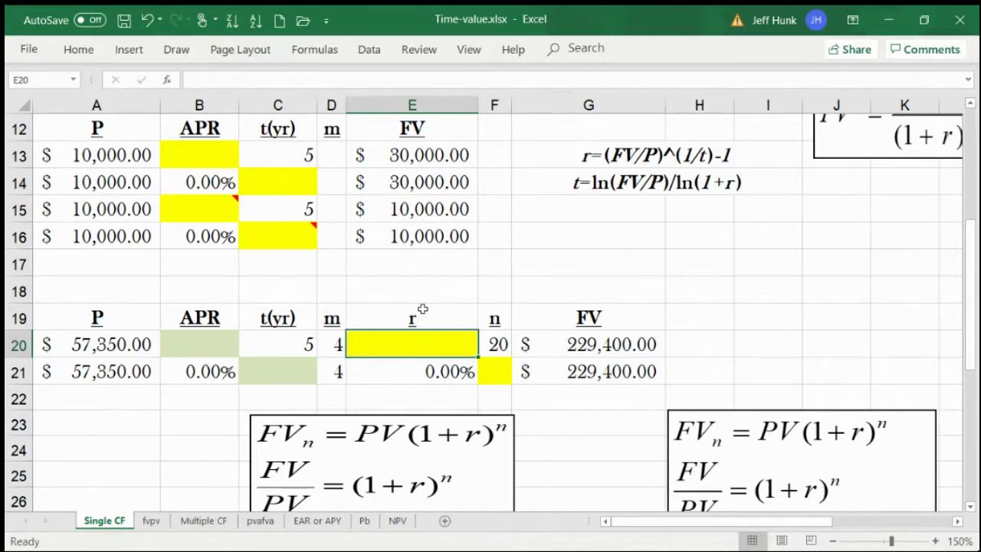
click(331, 344)
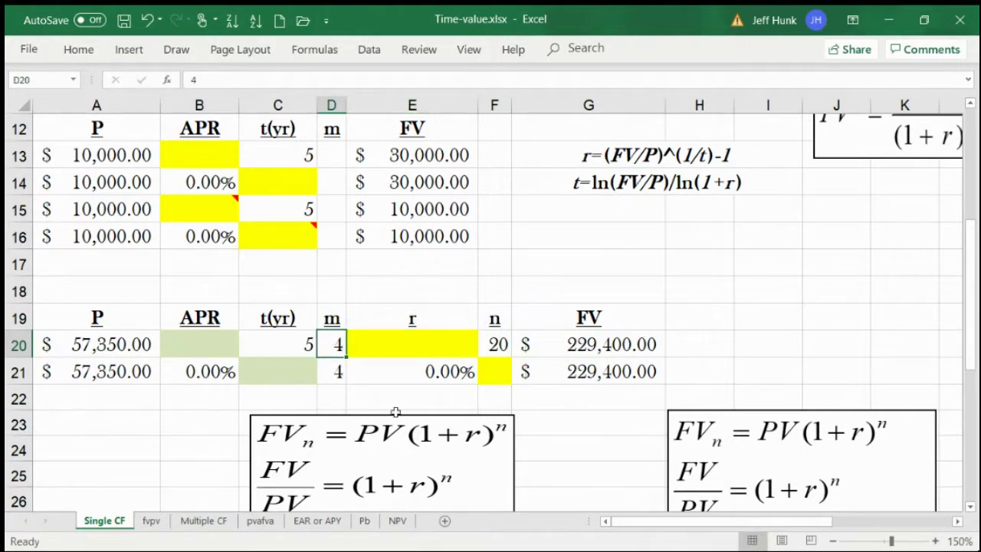
click(422, 343)
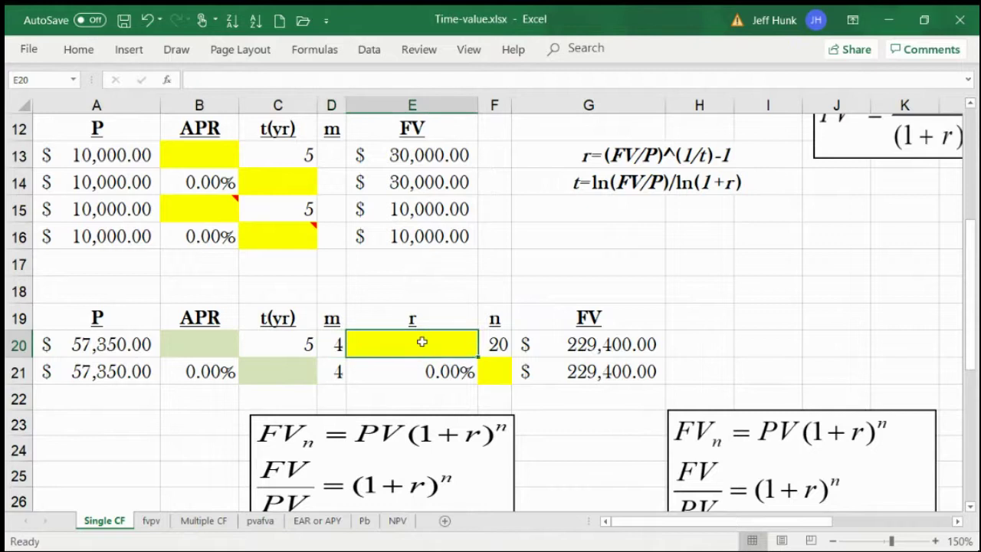
click(187, 339)
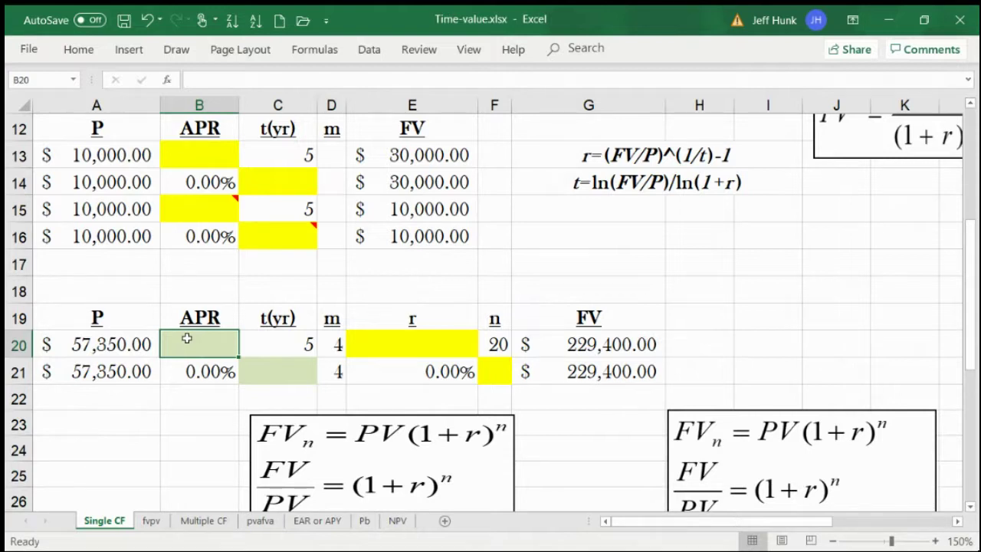
click(369, 349)
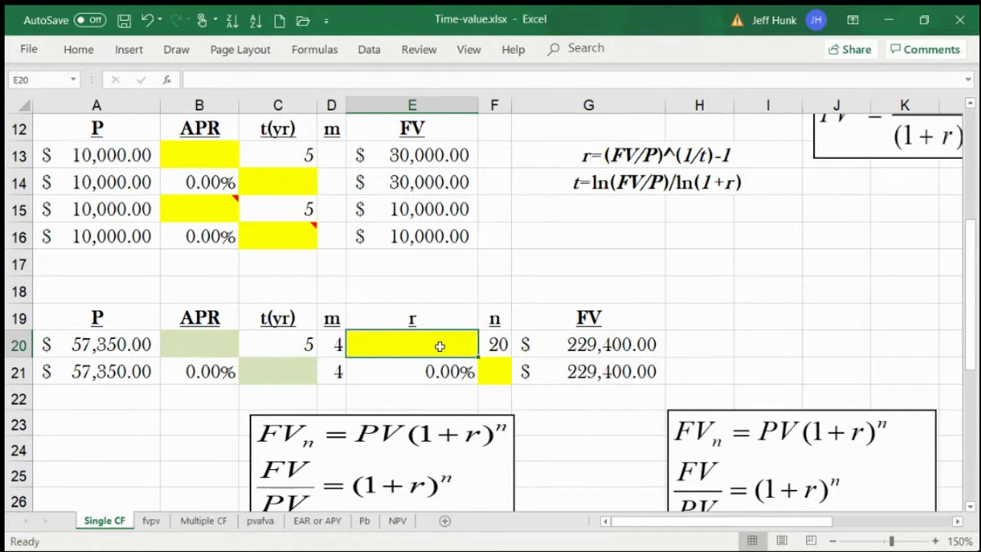
click(201, 336)
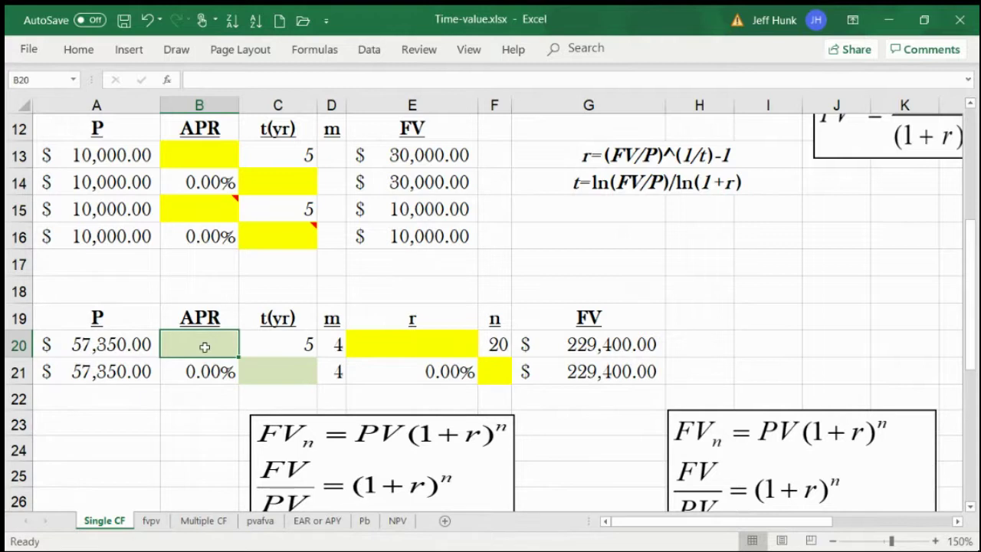
Step: Check the worksheet's derivation for r, and calculate the periodic rate in E20 with =(G20/A20)^(1/F20)-1
click(420, 344)
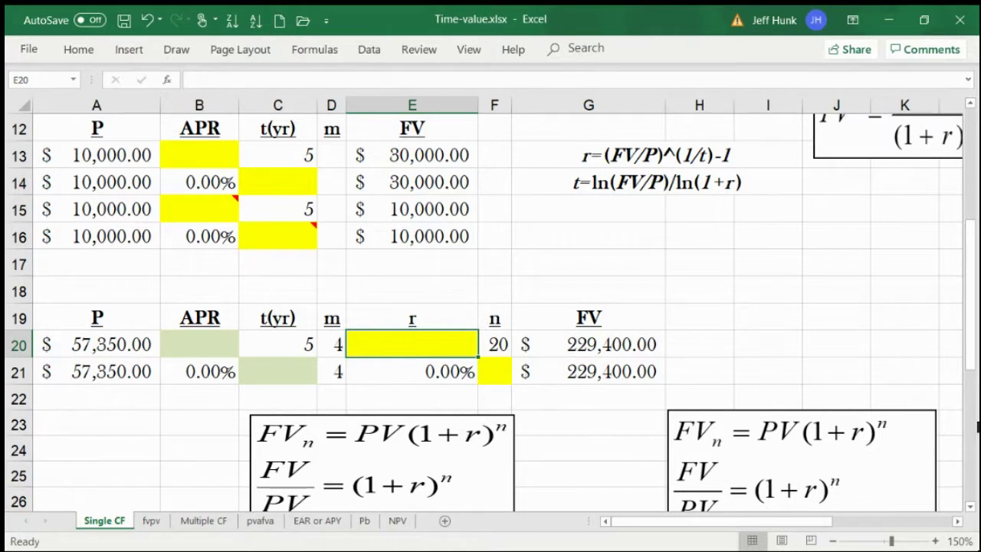
drag(971, 360, 977, 431)
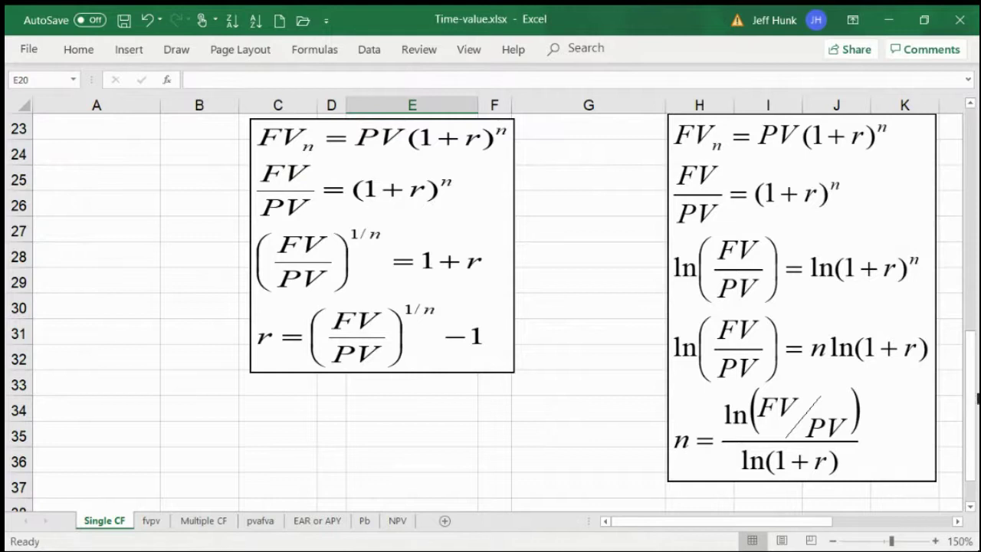
drag(970, 423, 975, 334)
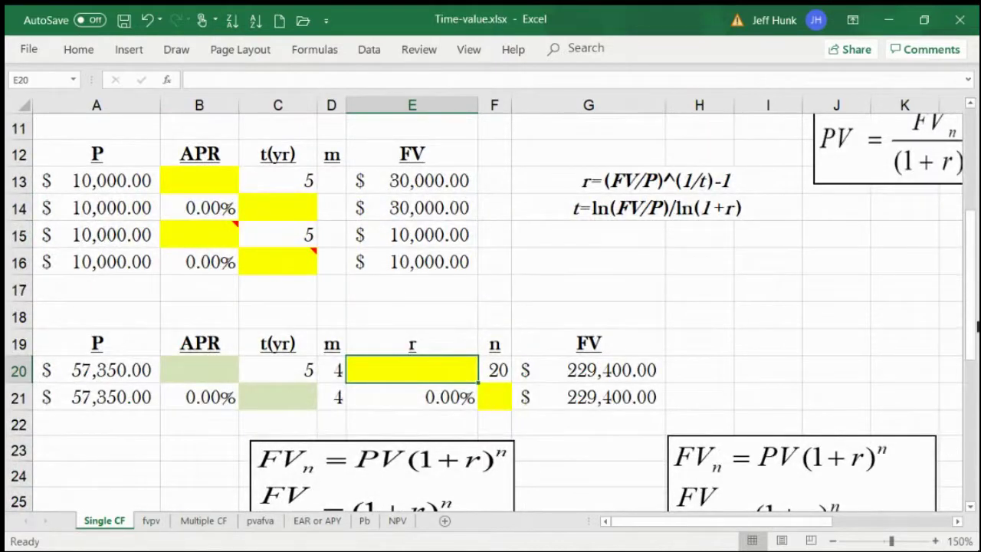
drag(974, 340, 973, 427)
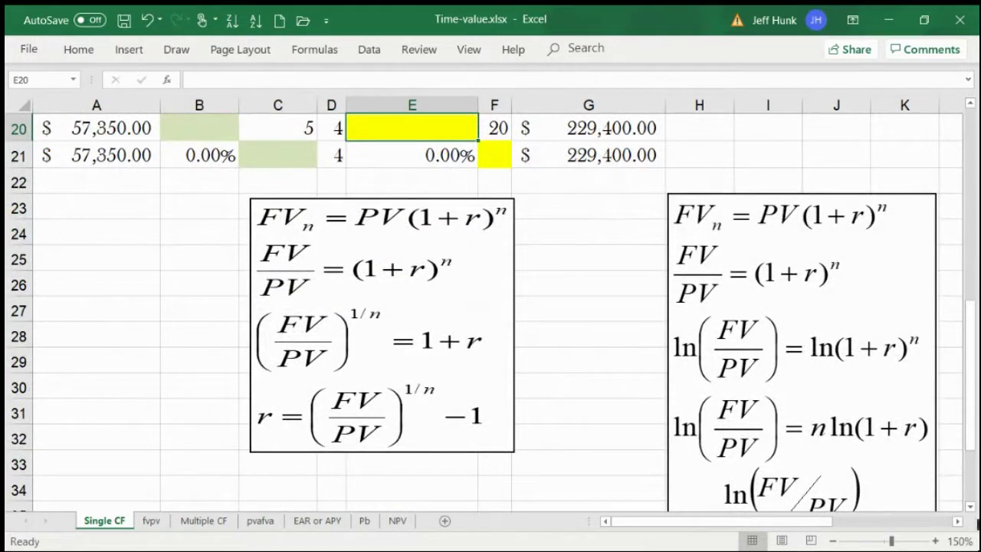
drag(977, 411, 977, 316)
text(=)
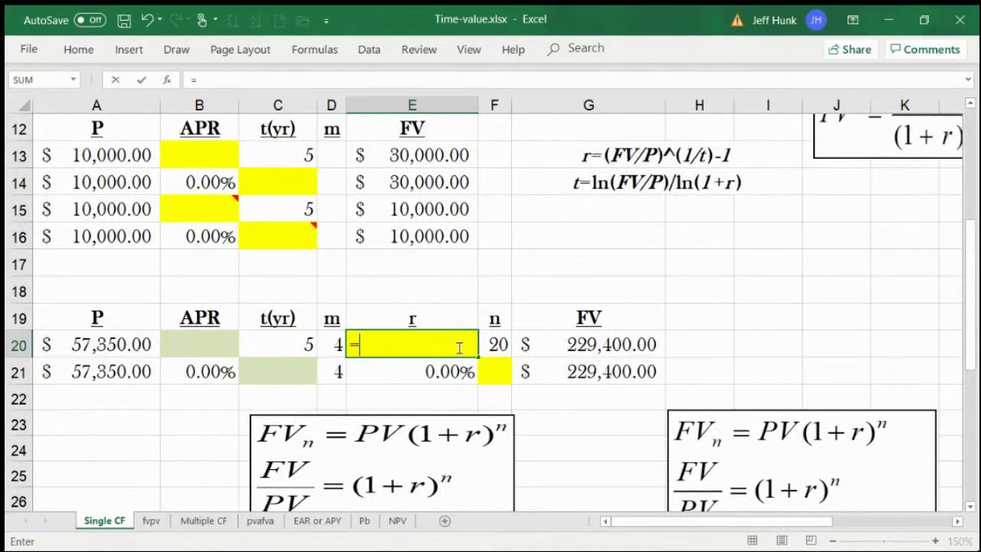
text(()
click(576, 342)
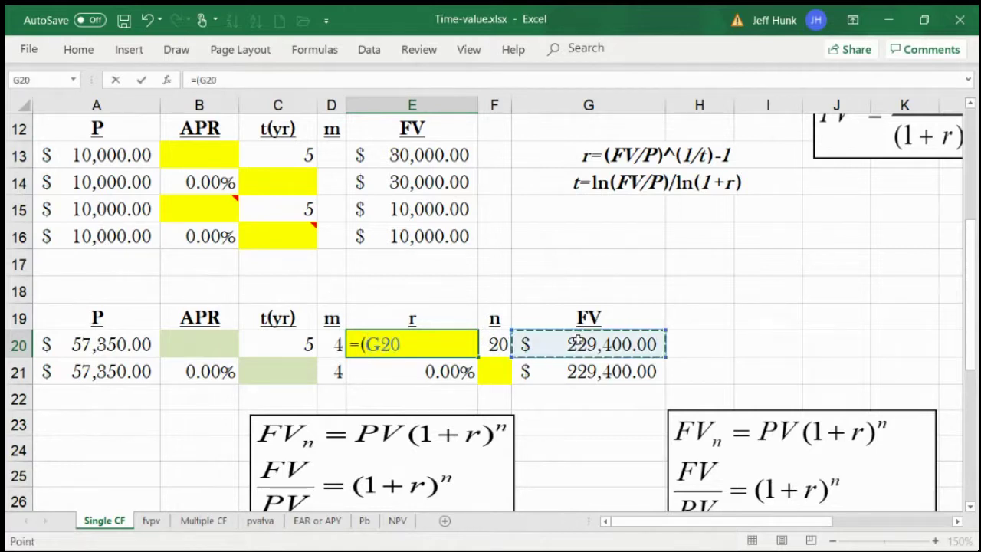
text(/)
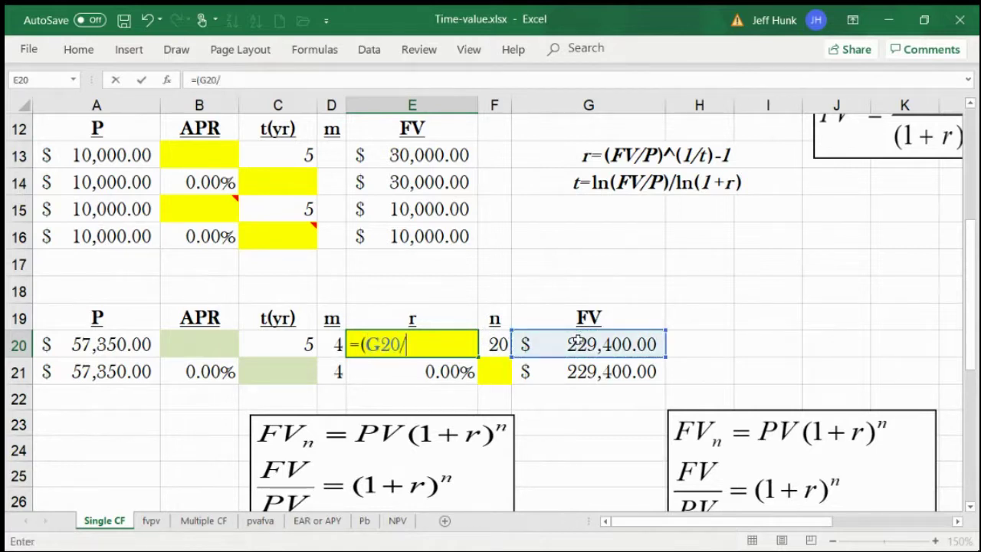
click(90, 337)
text()^)
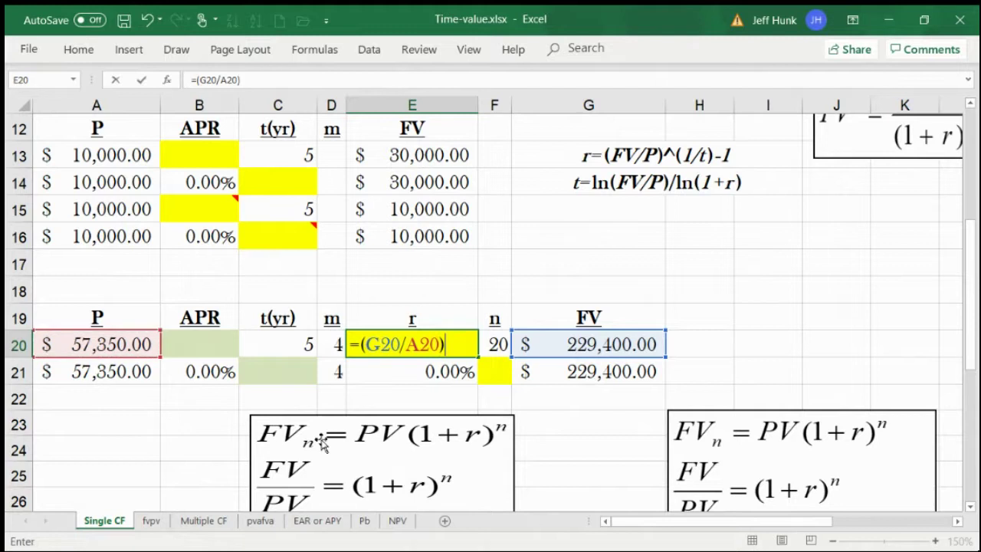
text((1/)
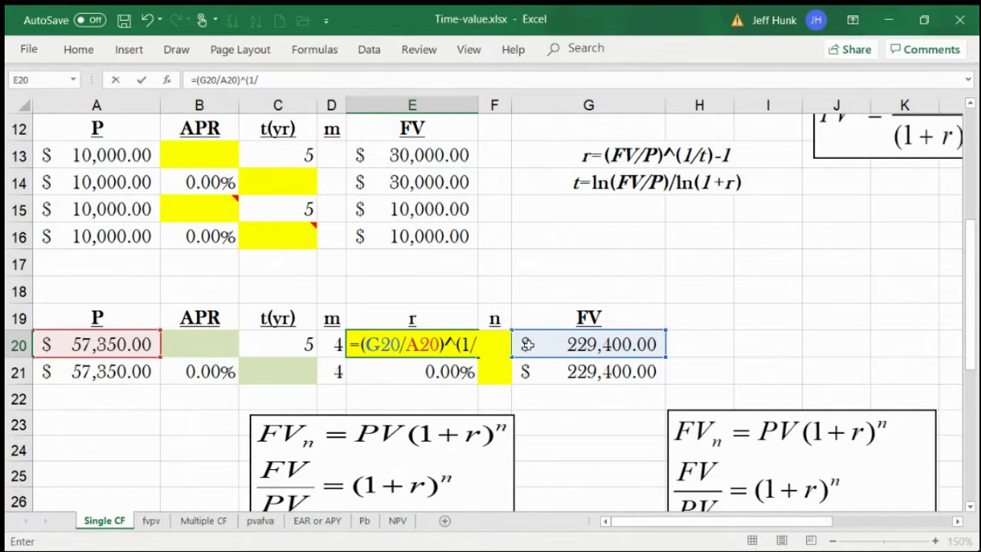
text(f1)
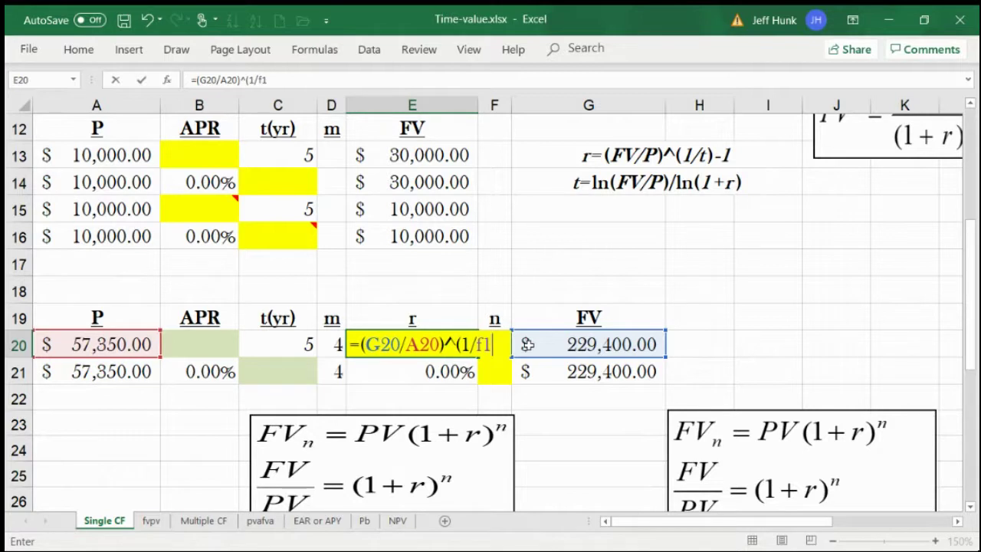
key(BackSpace)
text(20))
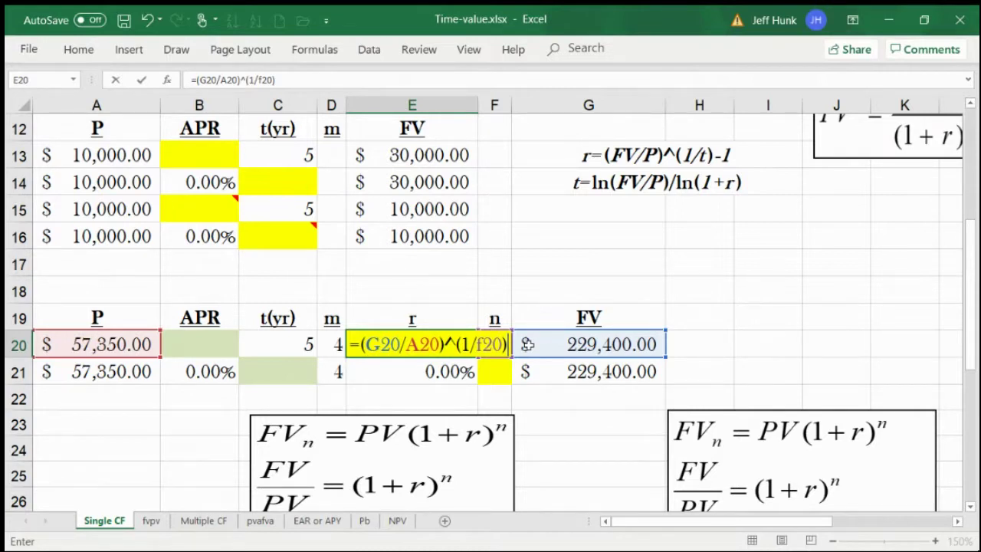
text(-1)
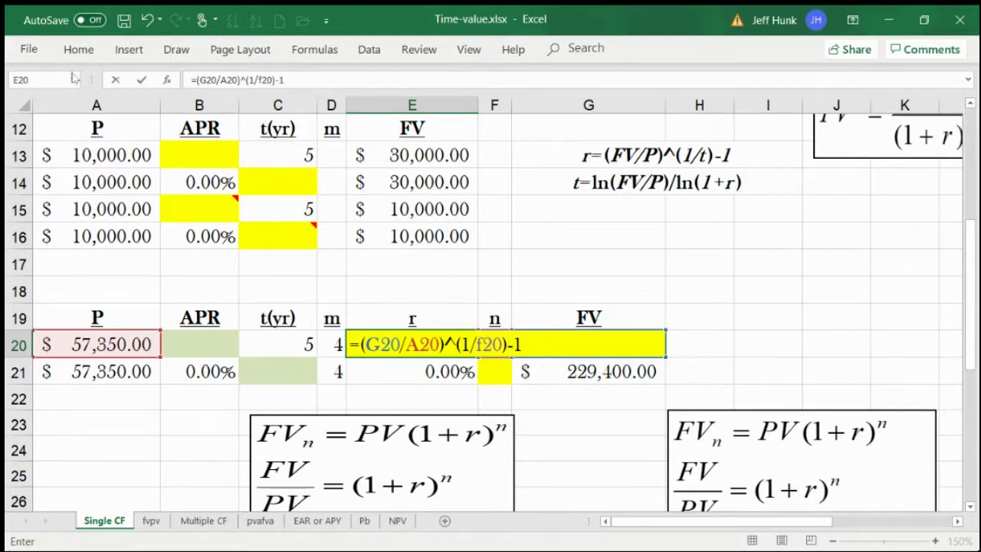
click(142, 80)
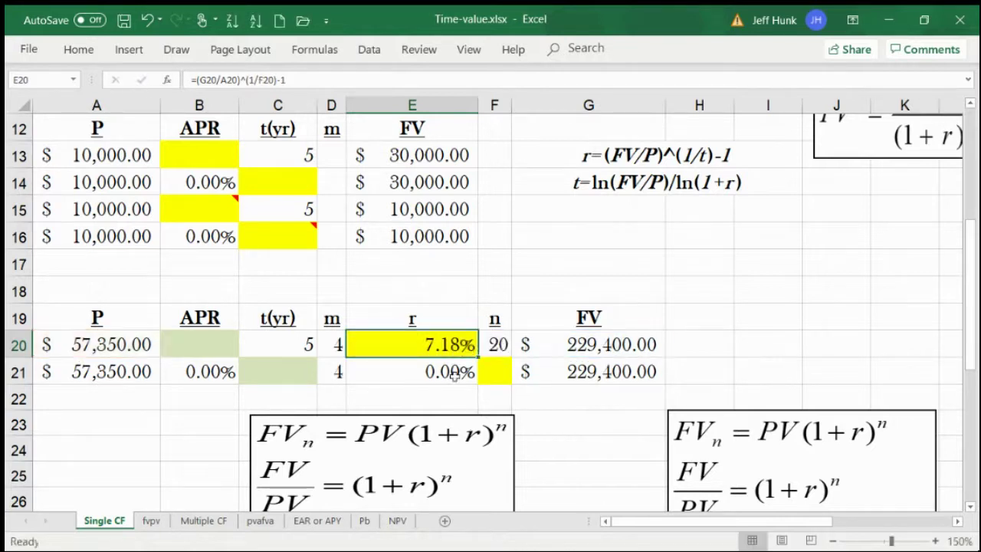
Step: Calculate the APR in B20 by multiplying the periodic rate by the compounding frequency, using =E20*D20
click(202, 346)
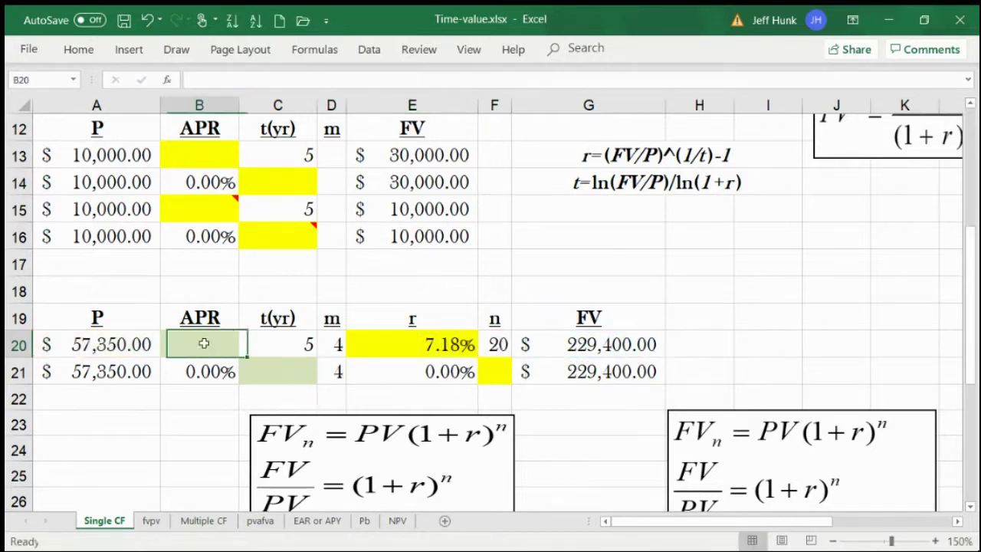
text(=)
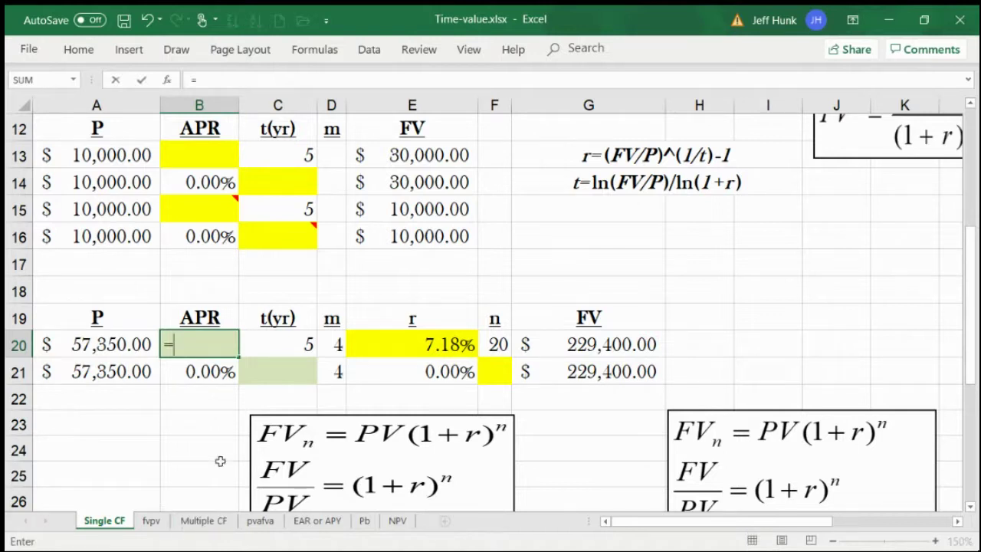
click(391, 350)
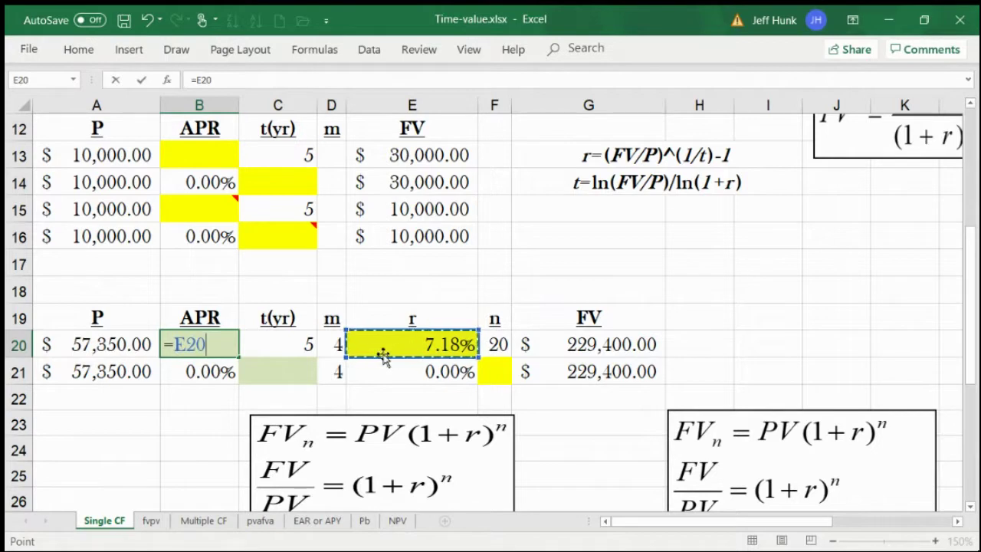
text(*)
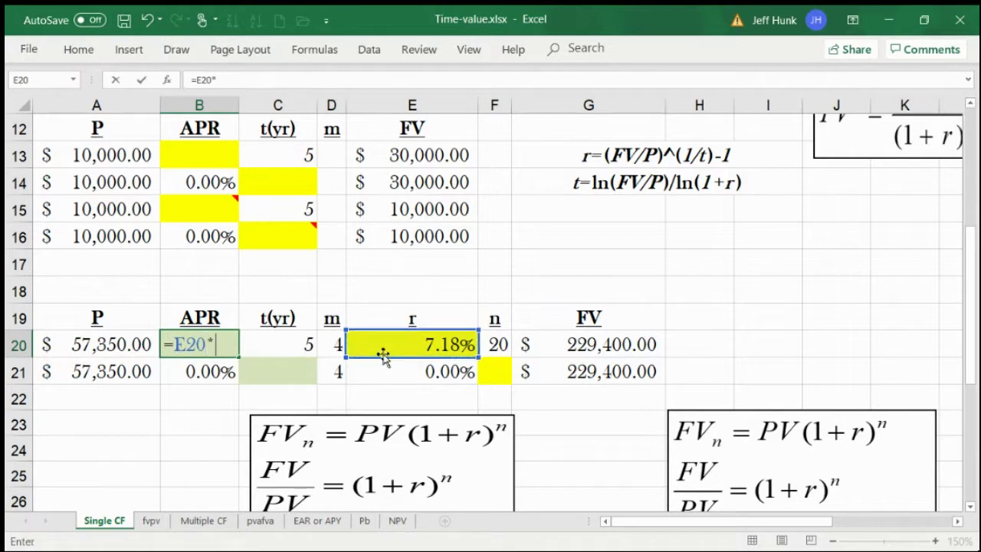
click(334, 342)
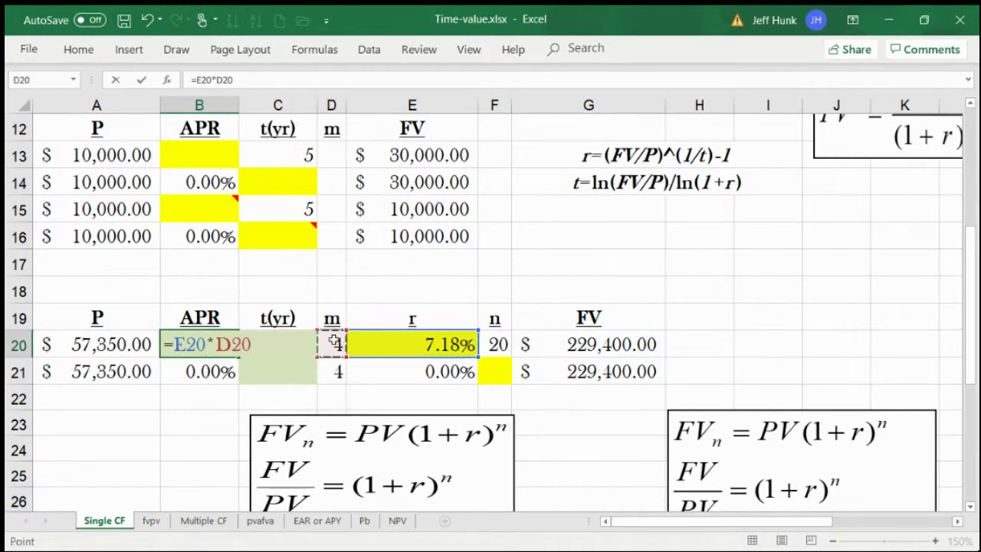
click(141, 79)
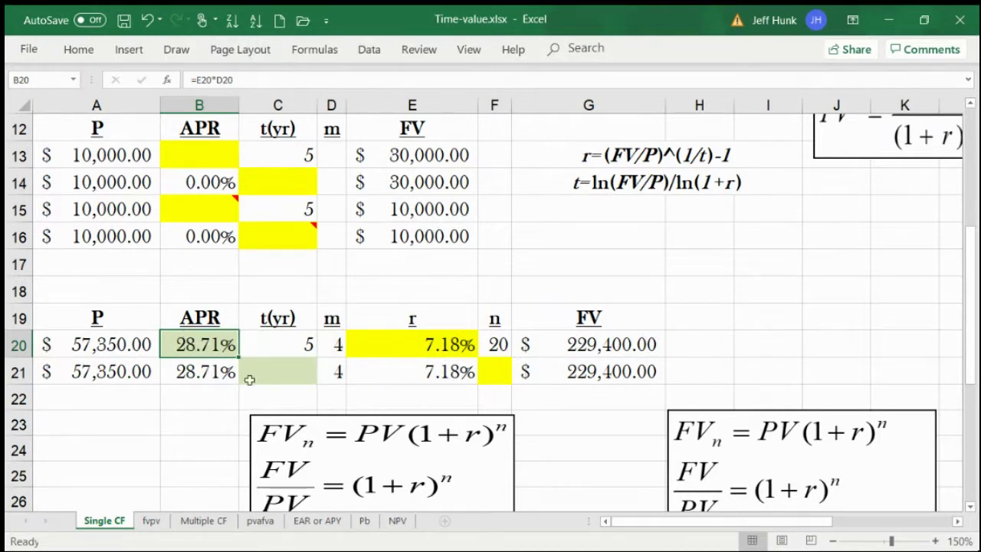
Step: Review row 21 of the lower table, checking the cell references in its APR and periodic rate formulas and the empty t(yr) cell
click(213, 372)
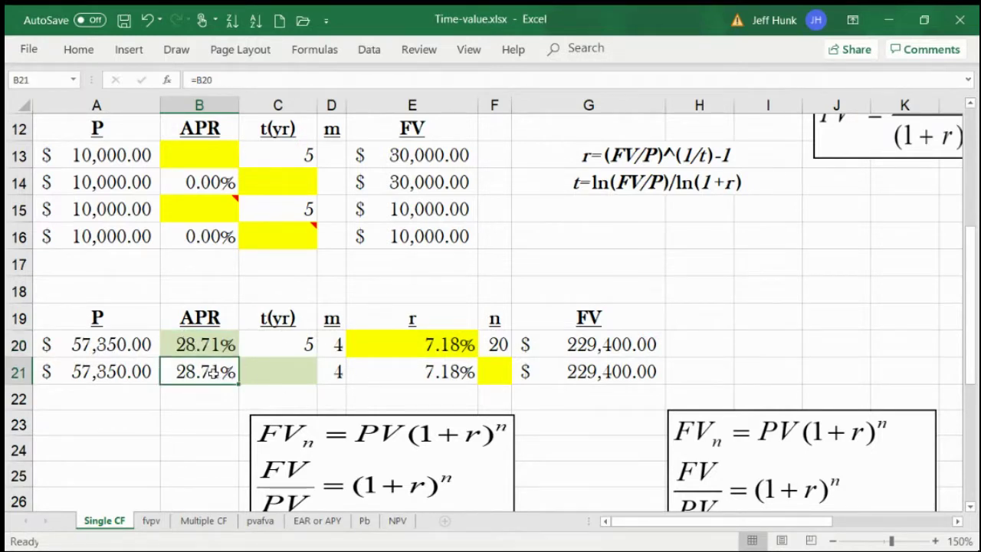
double_click(213, 372)
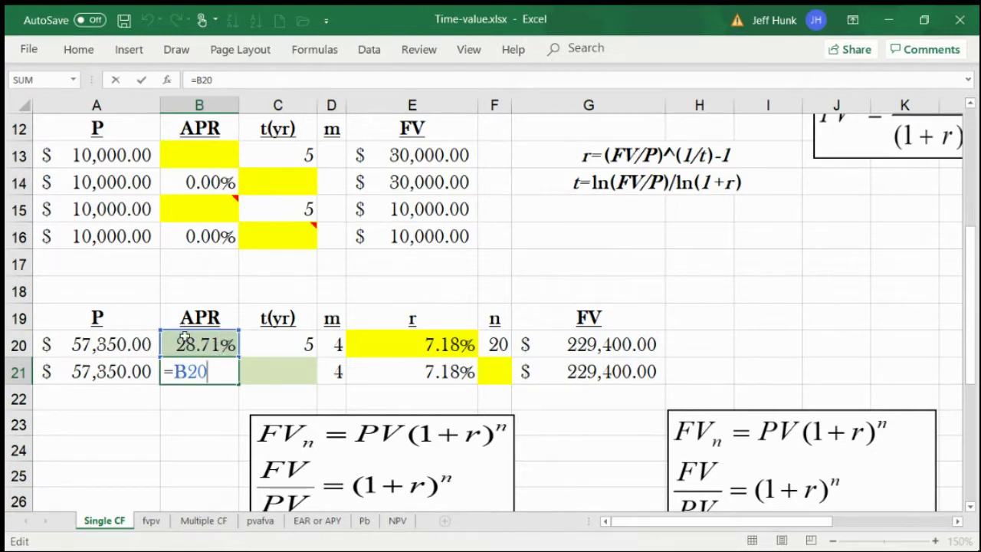
click(141, 79)
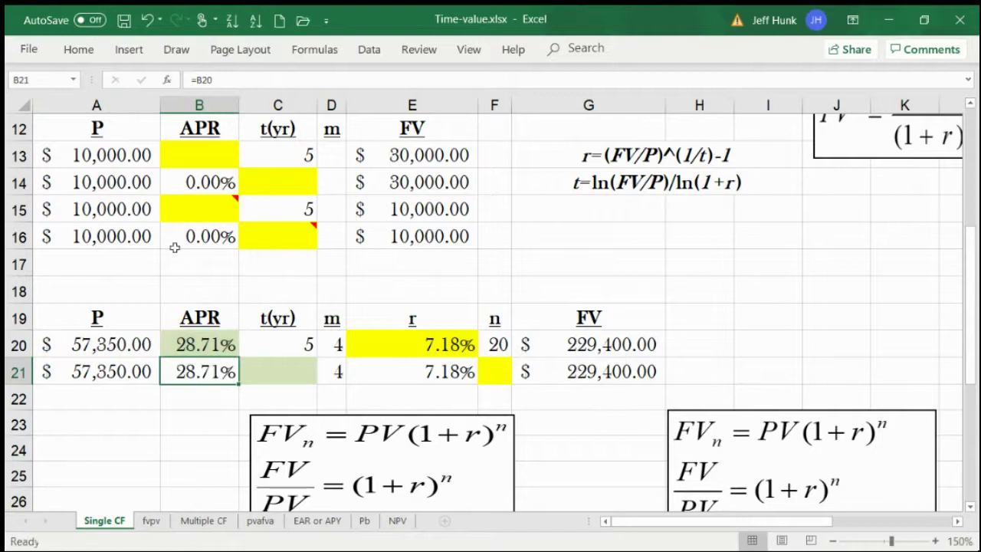
click(397, 373)
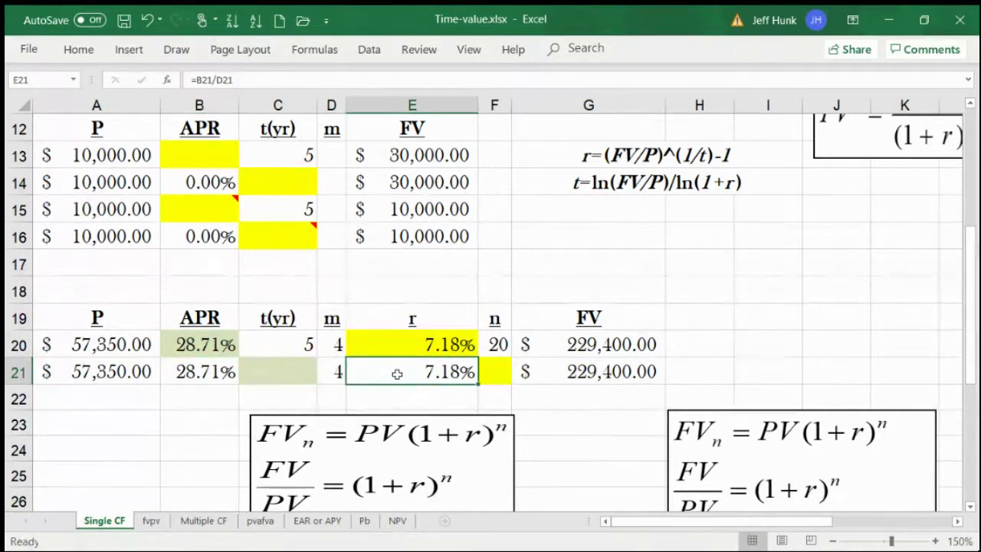
double_click(393, 371)
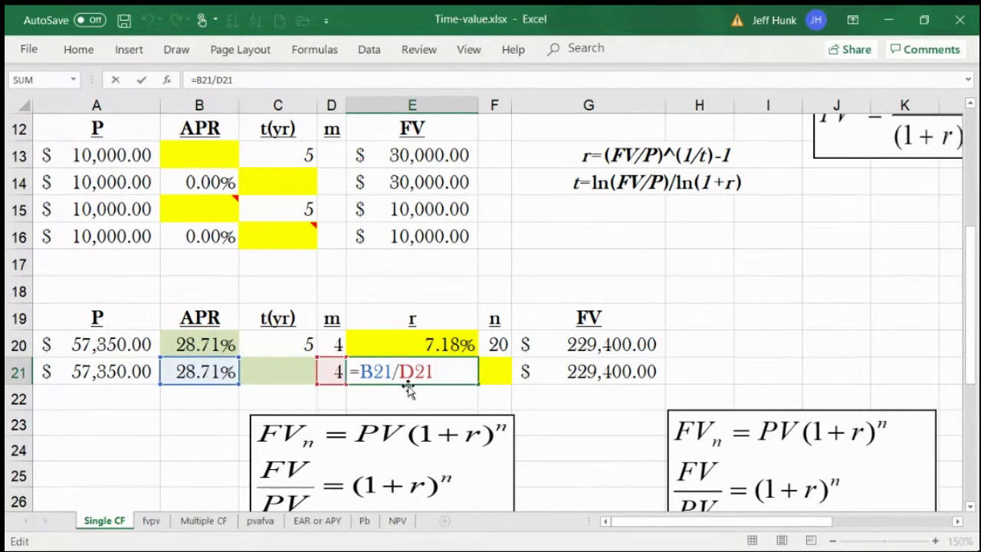
click(141, 80)
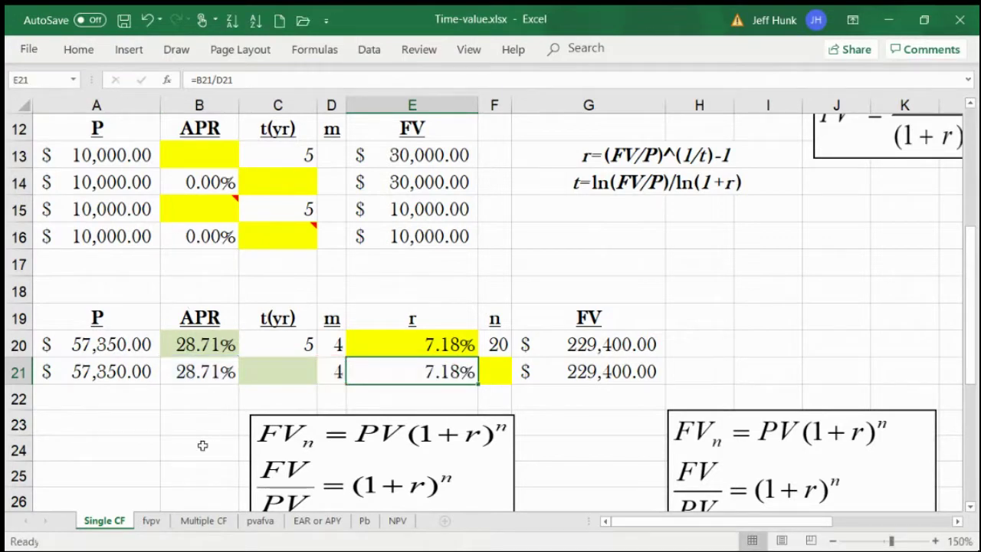
click(270, 369)
click(13, 371)
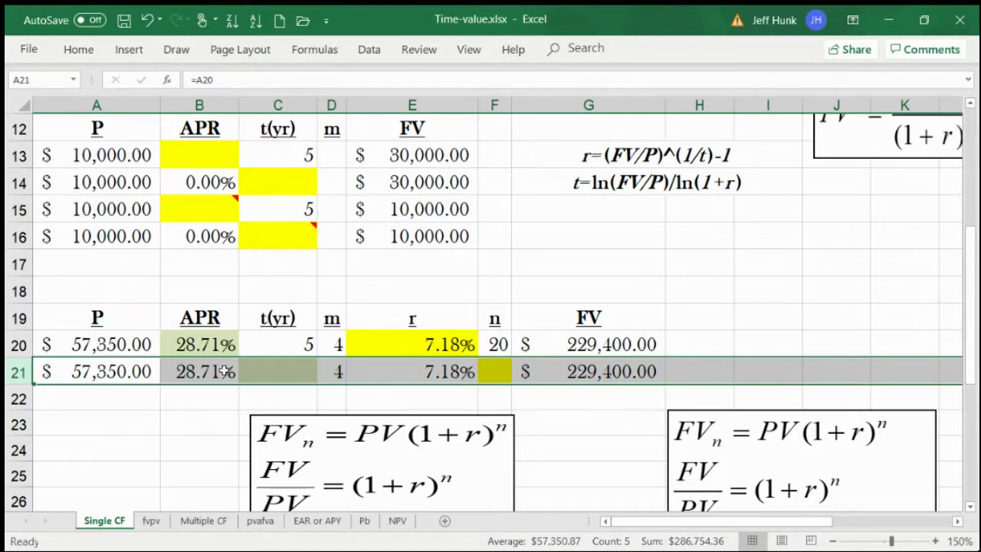
click(252, 370)
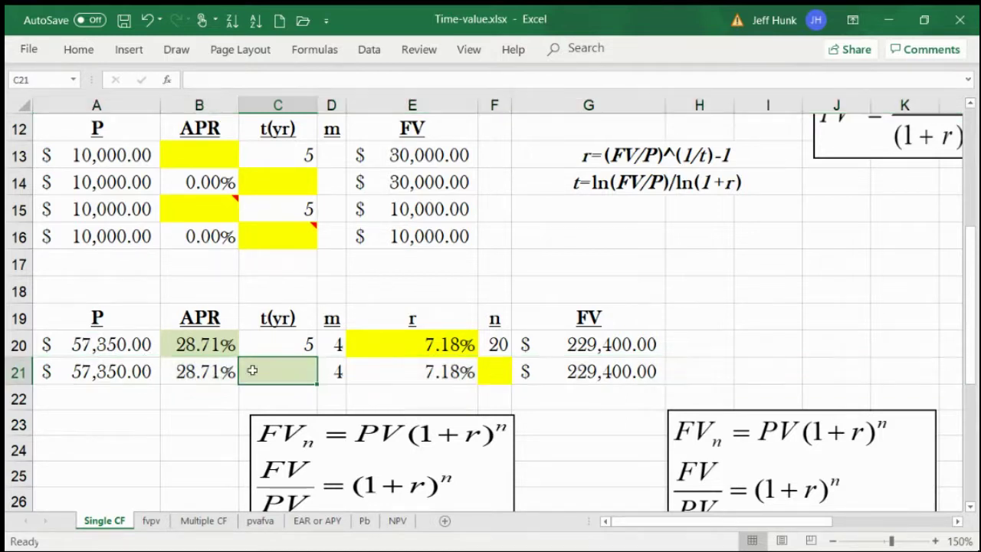
Step: Calculate the number of periods in F21 with the natural log formula =LN(G21/A21)/LN(1+E21)
click(502, 369)
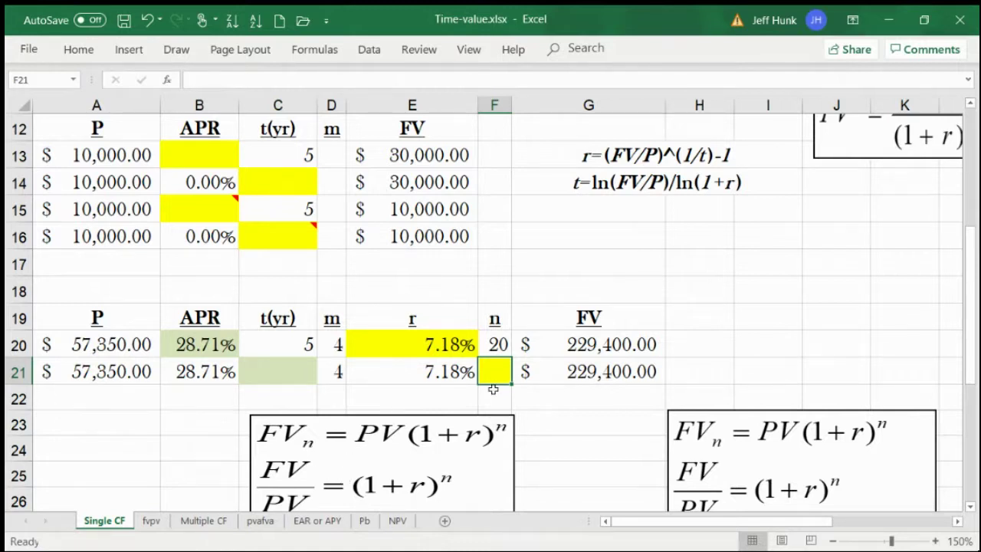
key(F2)
text(=)
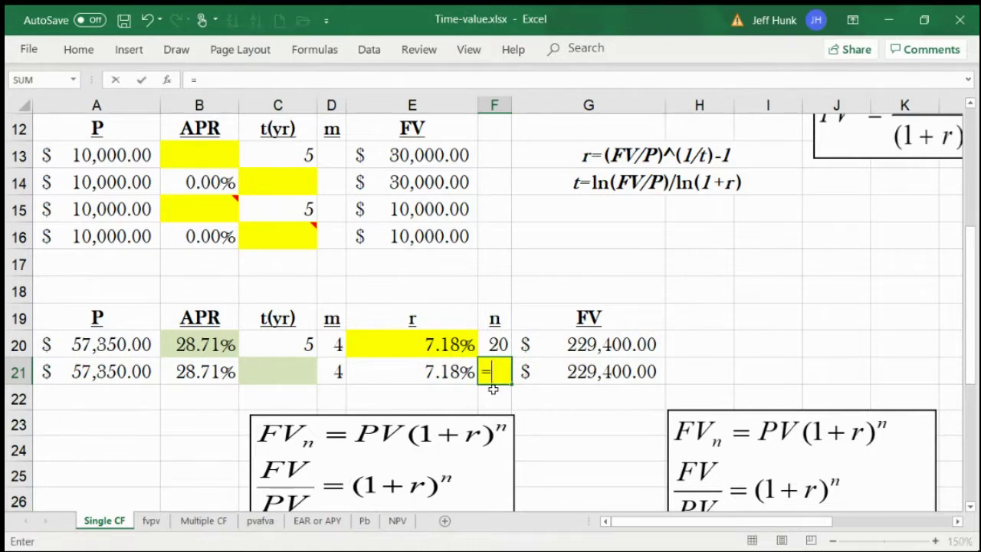
text(ln)
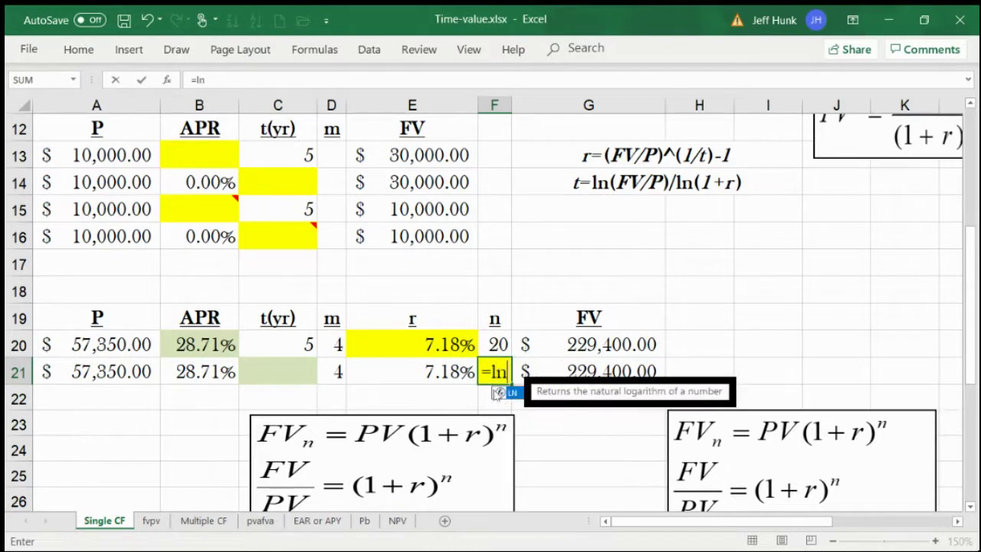
text(()
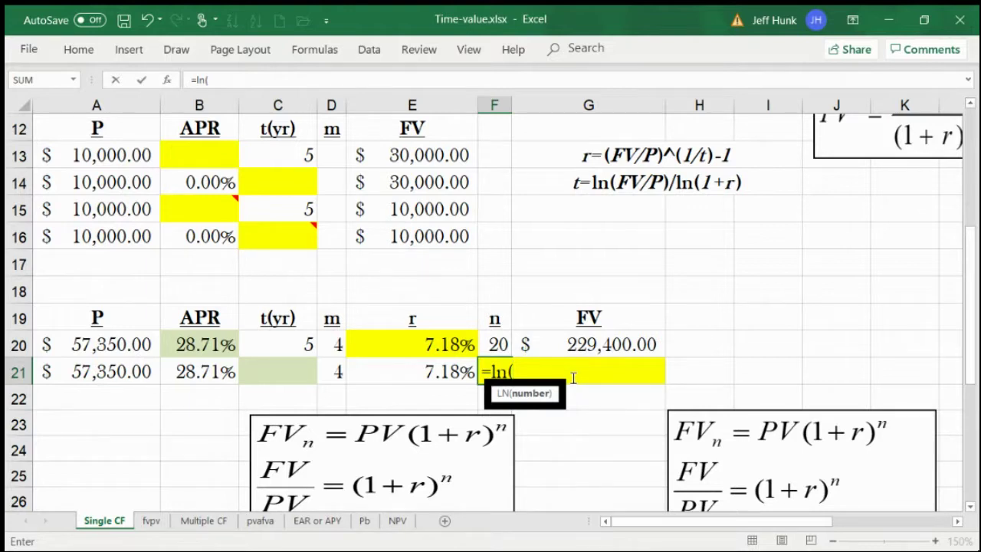
text(g21)
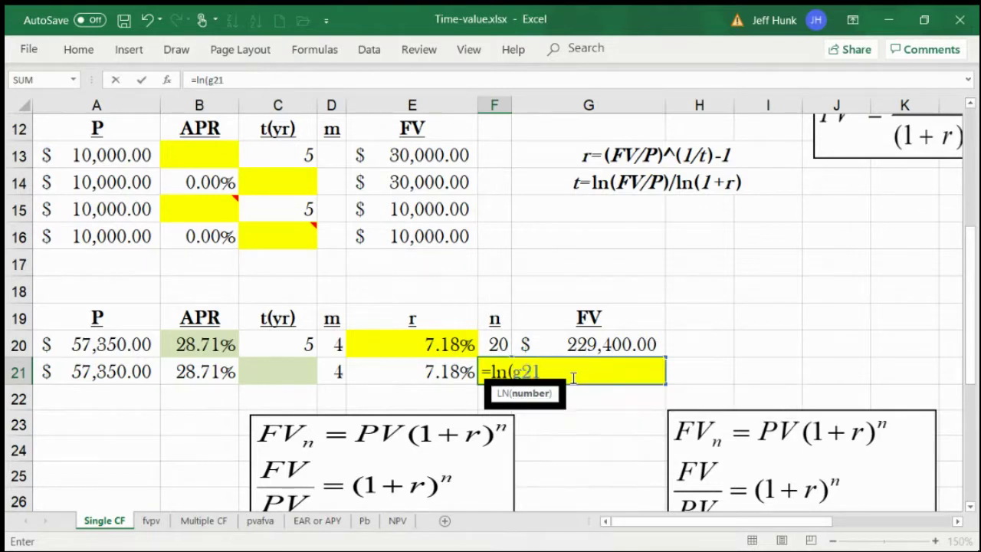
text(/)
click(132, 371)
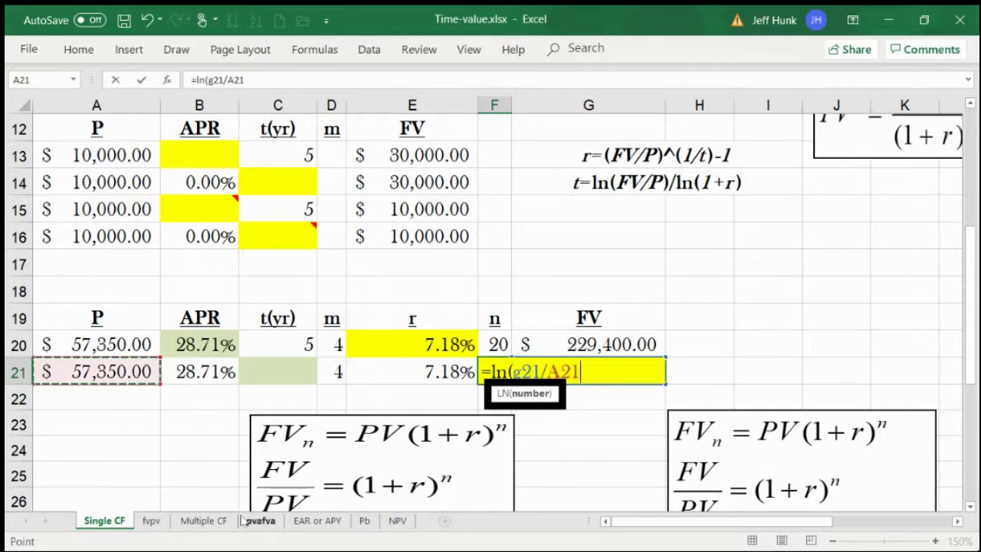
text()/)
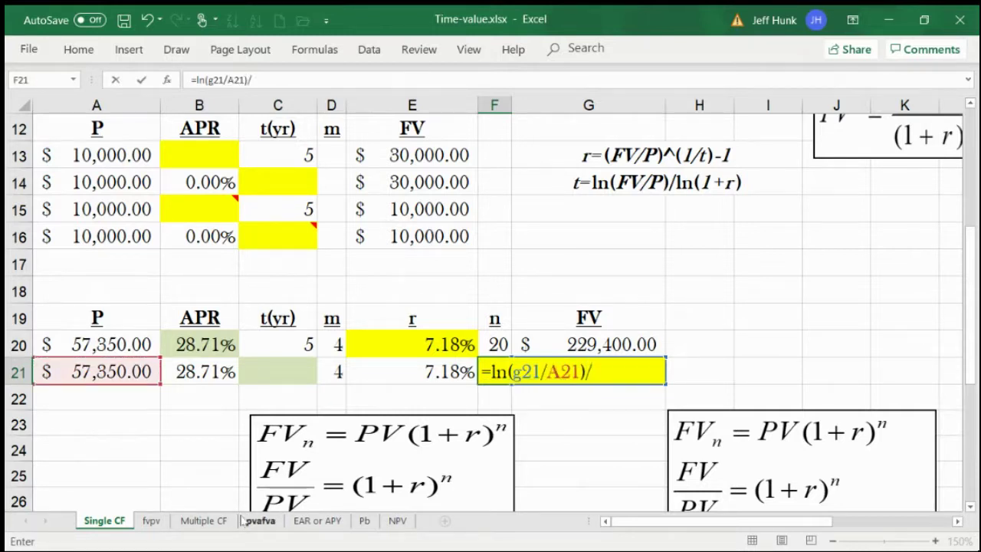
text(ln()
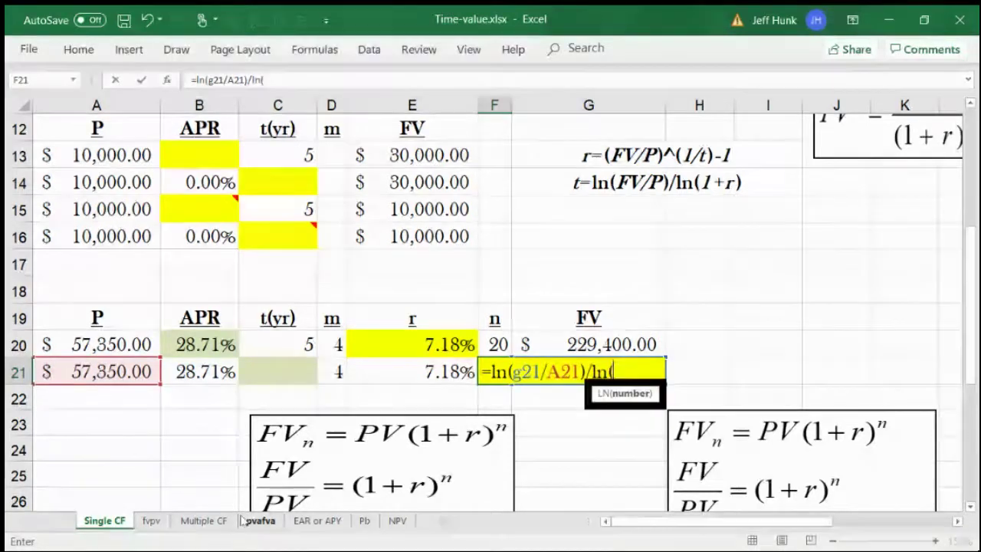
text(1+)
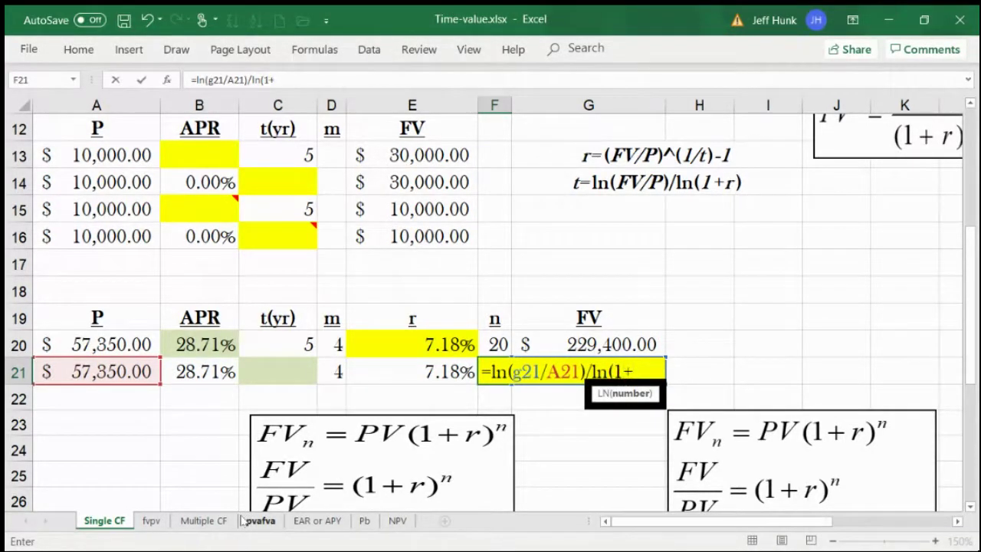
click(431, 376)
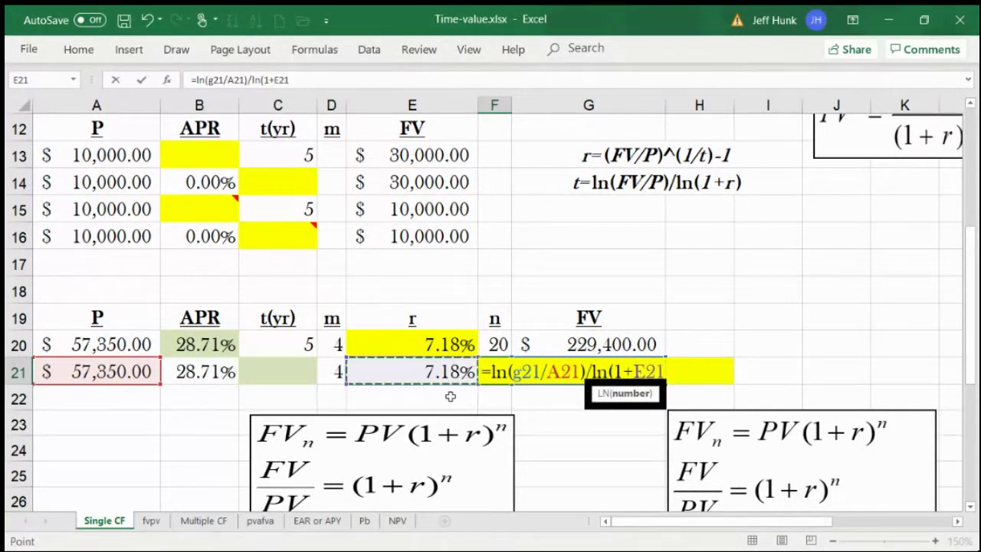
text())
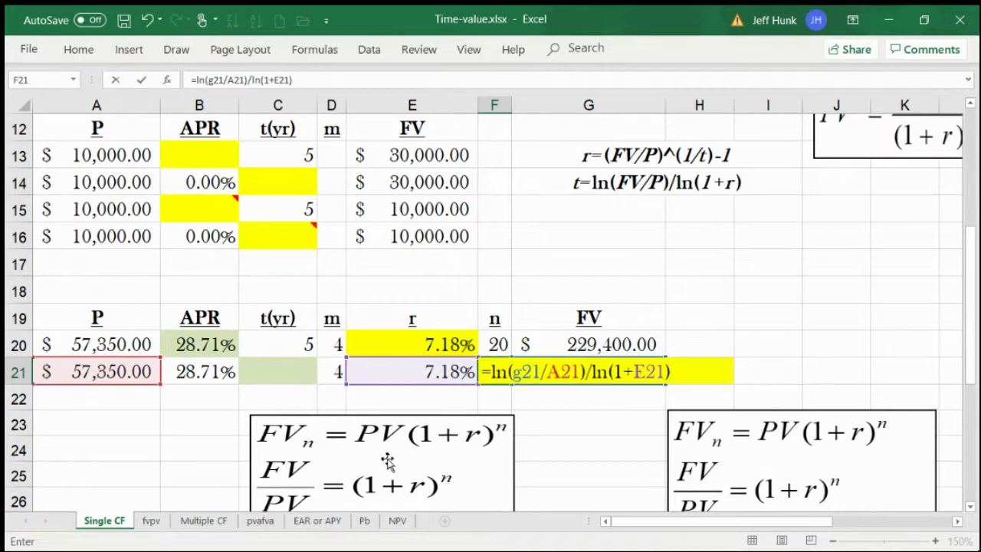
click(142, 81)
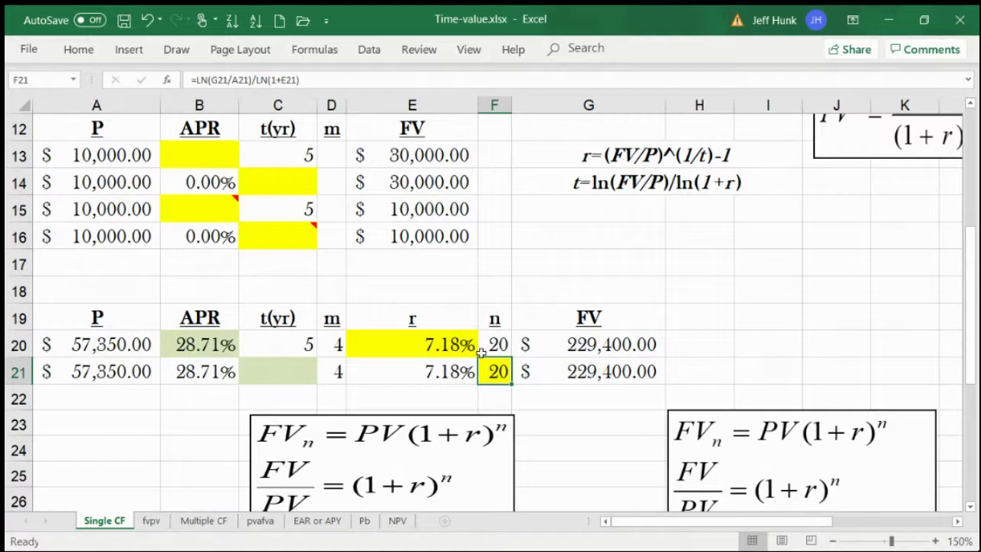
Step: Calculate the time in years in C21 by dividing the number of periods by the compounding frequency, using =F21/D21
click(305, 375)
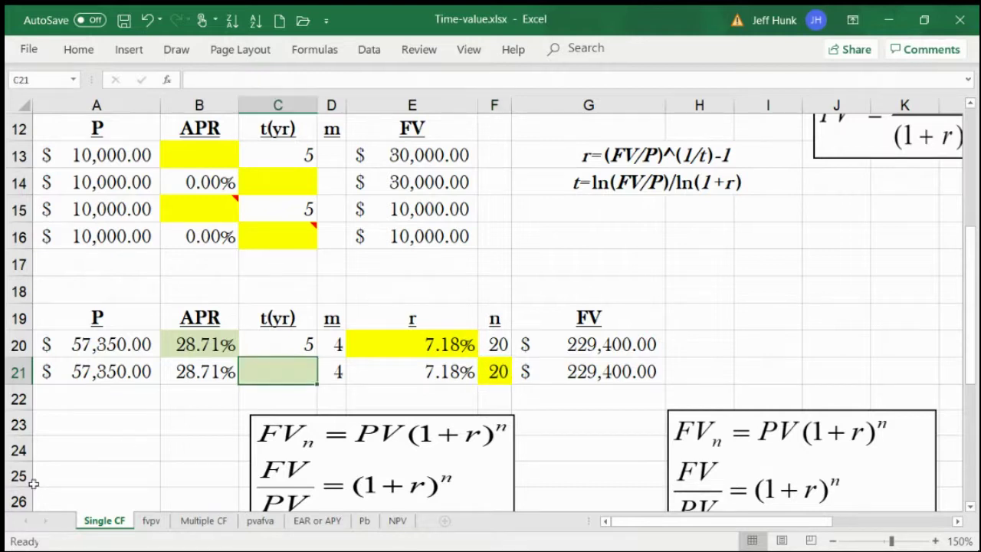
text(=)
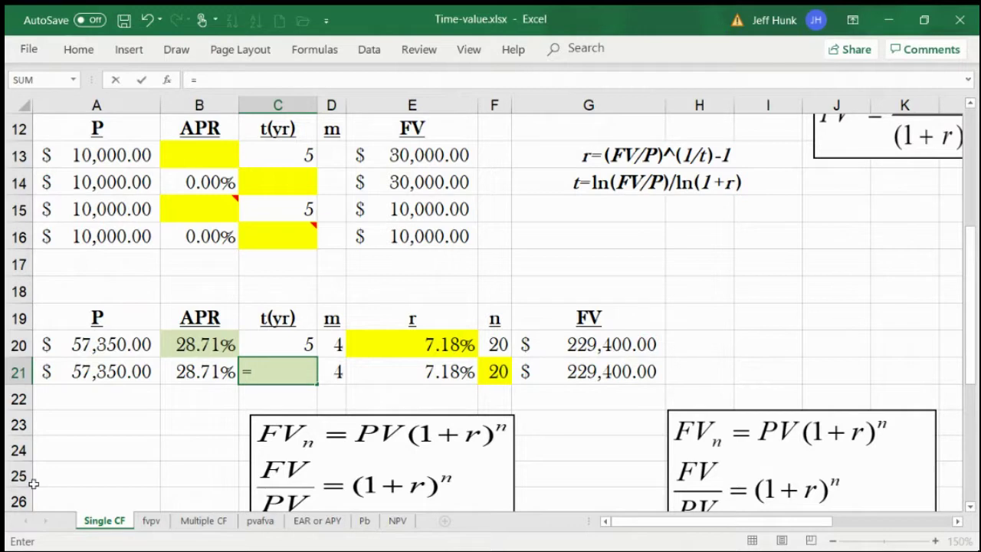
click(488, 368)
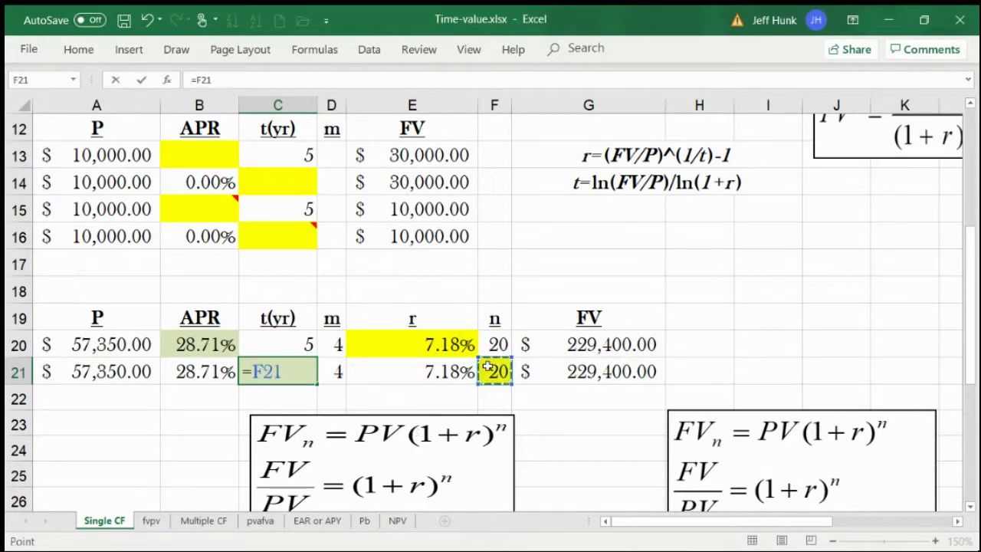
text(/)
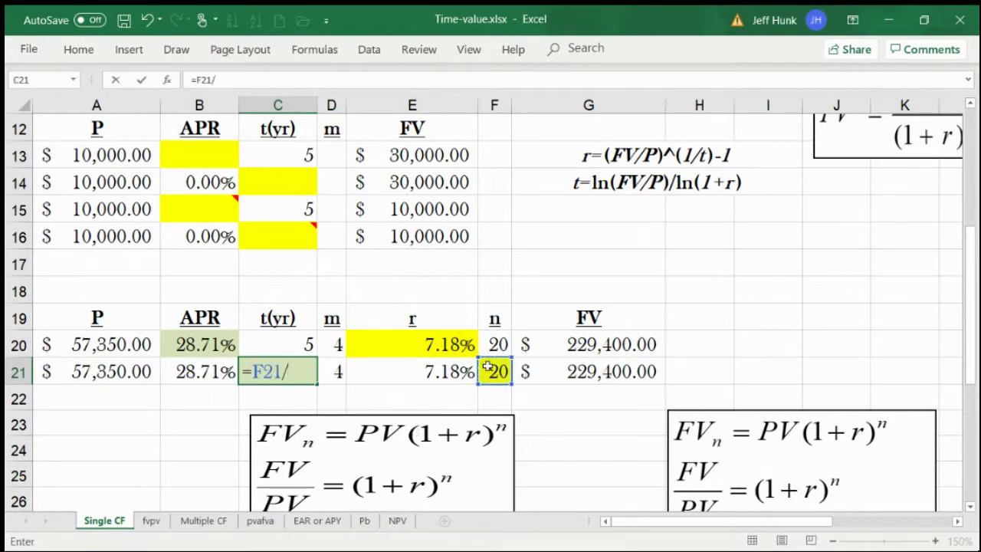
click(323, 370)
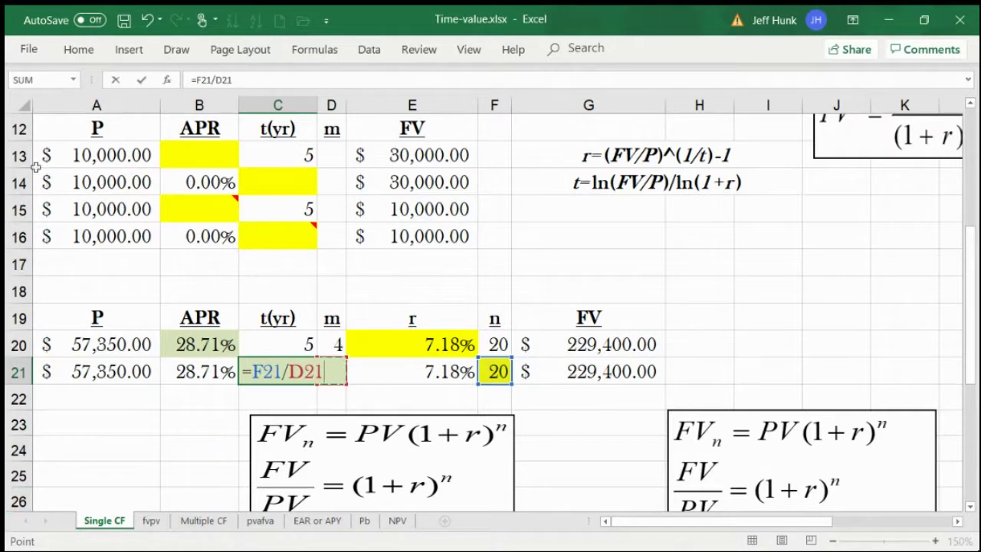
click(141, 79)
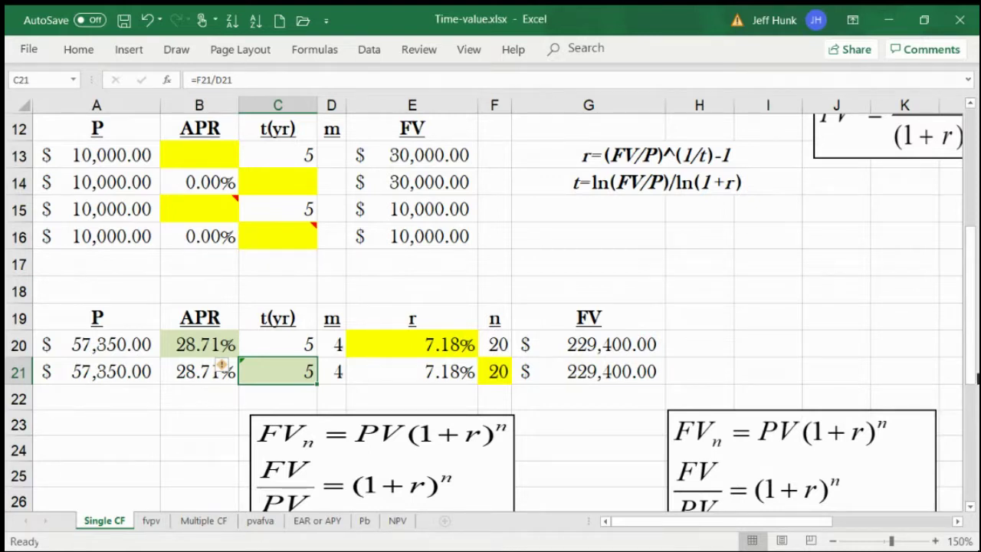
Step: Look back over the FV, PV, rate and time tables in rows 5 to 16 of the sheet
drag(977, 376, 977, 367)
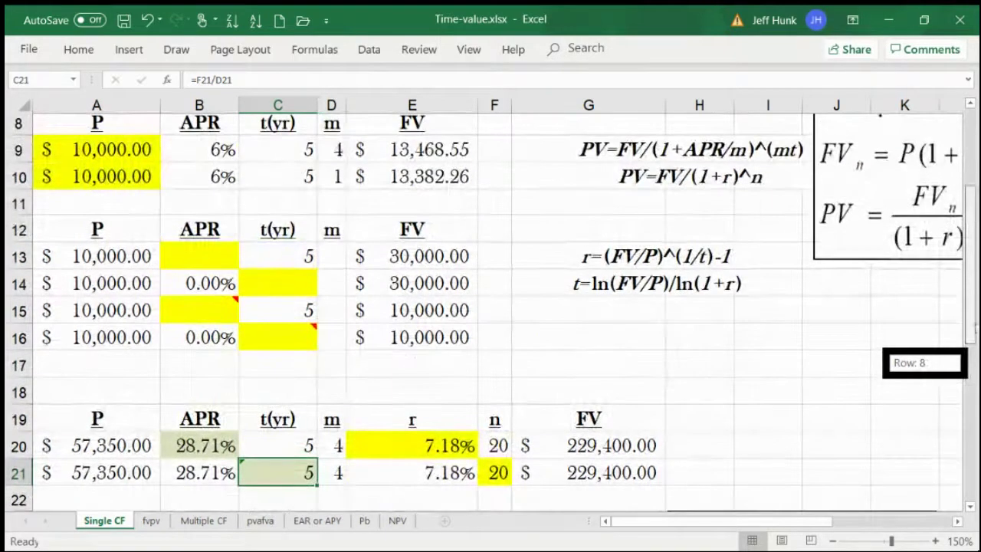
drag(976, 329, 977, 322)
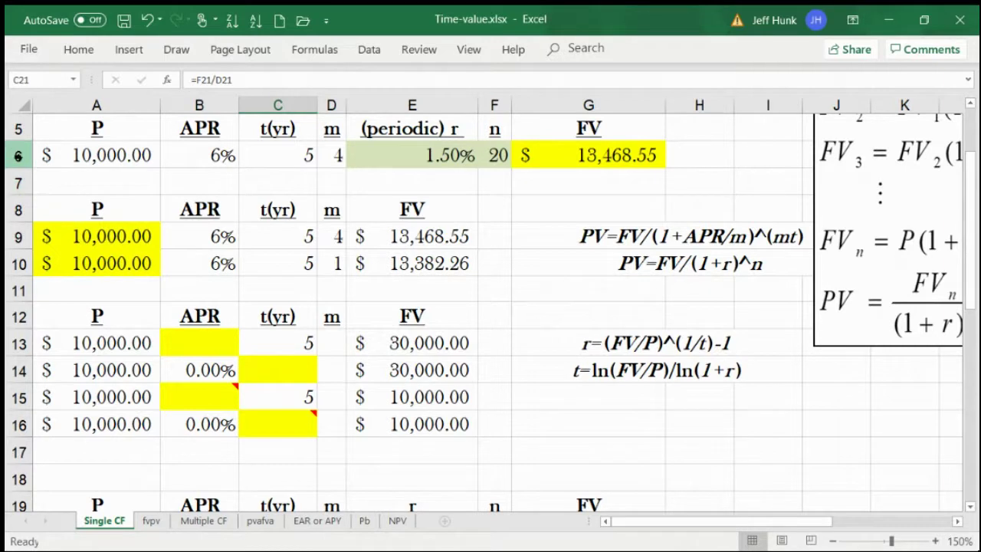
drag(972, 218, 975, 230)
scroll(976, 261, down, 1)
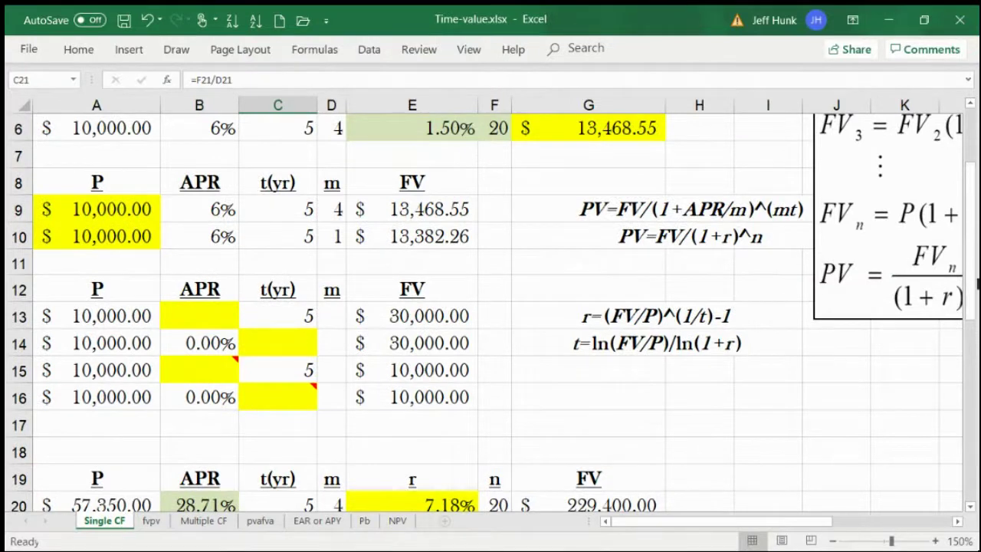
Step: Link the present value in A20 of the lower table to the P value in row 6 with =A6
drag(974, 262, 974, 270)
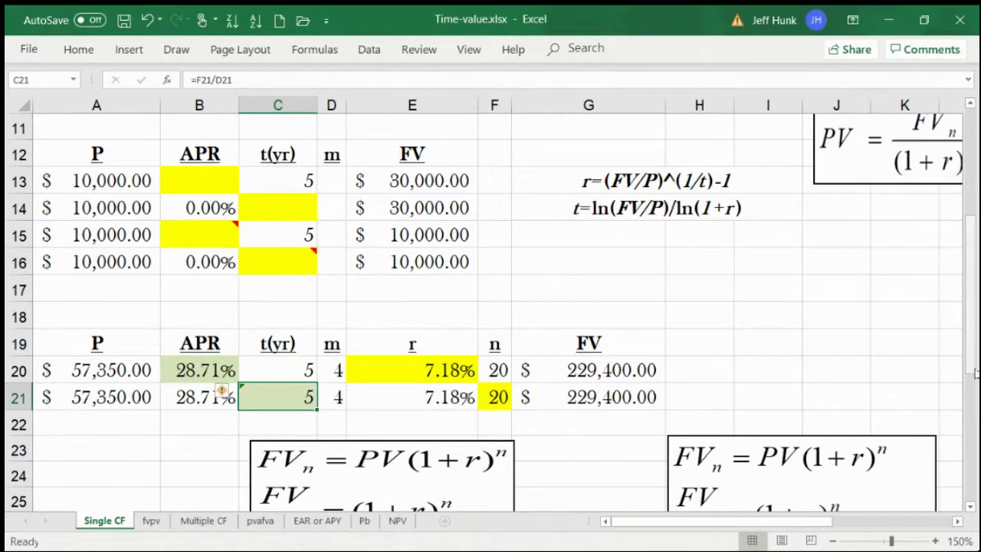
drag(977, 383, 976, 341)
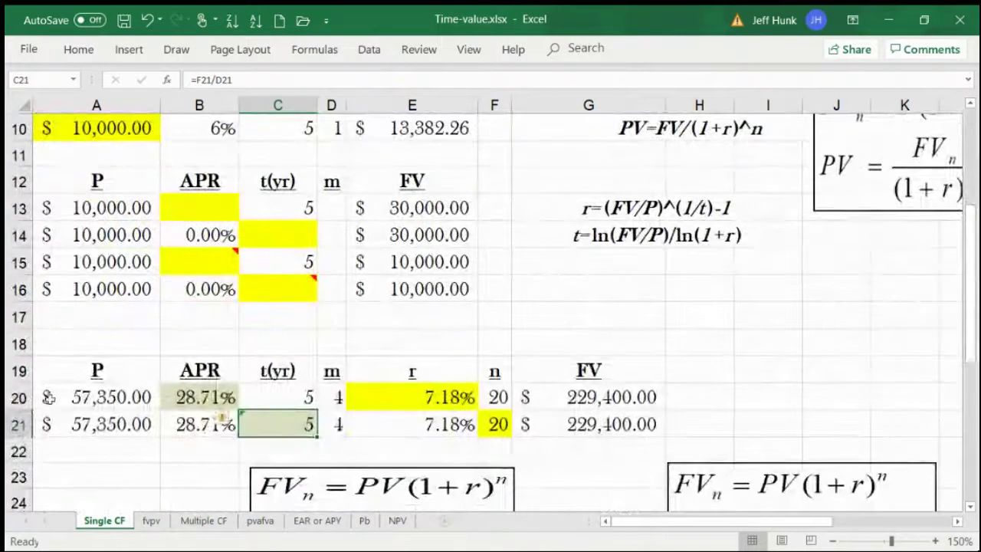
click(67, 396)
text(=)
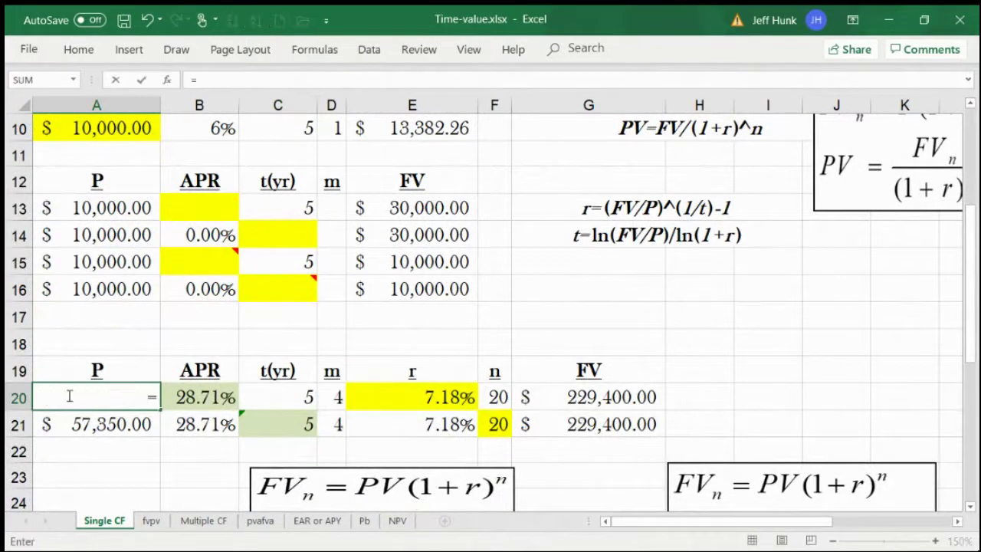
drag(965, 331, 968, 282)
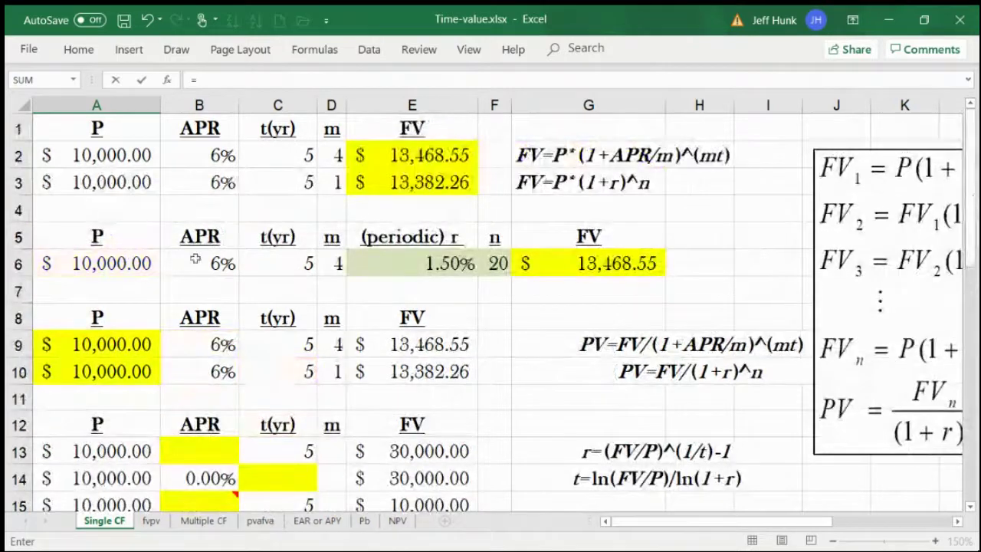
click(85, 254)
click(141, 80)
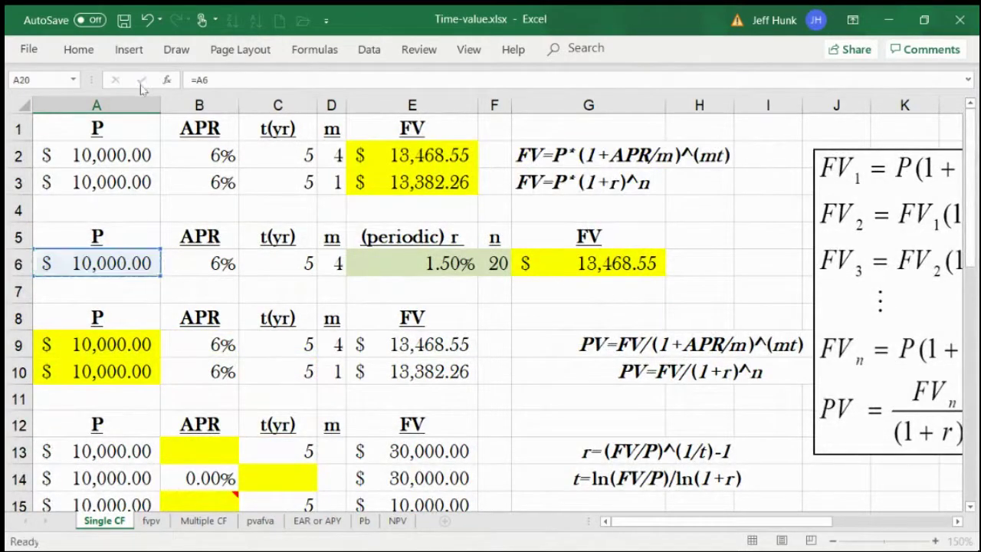
Step: Link the future value in G20 of the lower table to the FV result in row 6 with =G6
click(613, 481)
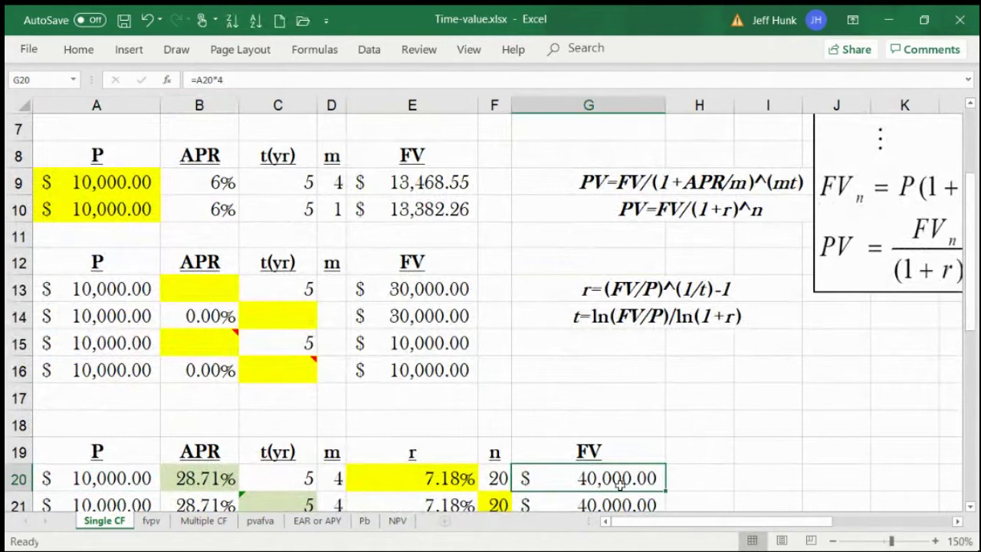
text(=)
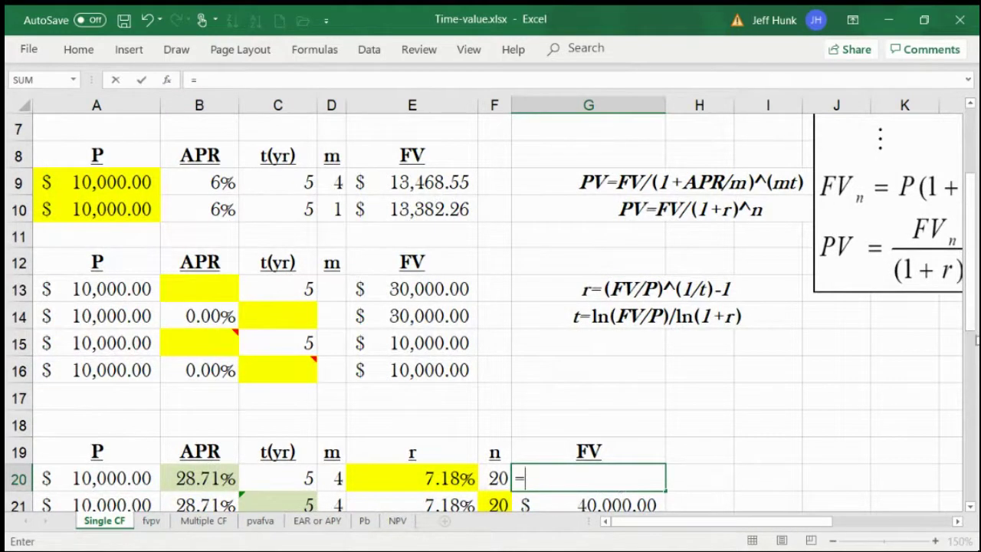
drag(970, 280, 971, 268)
click(648, 260)
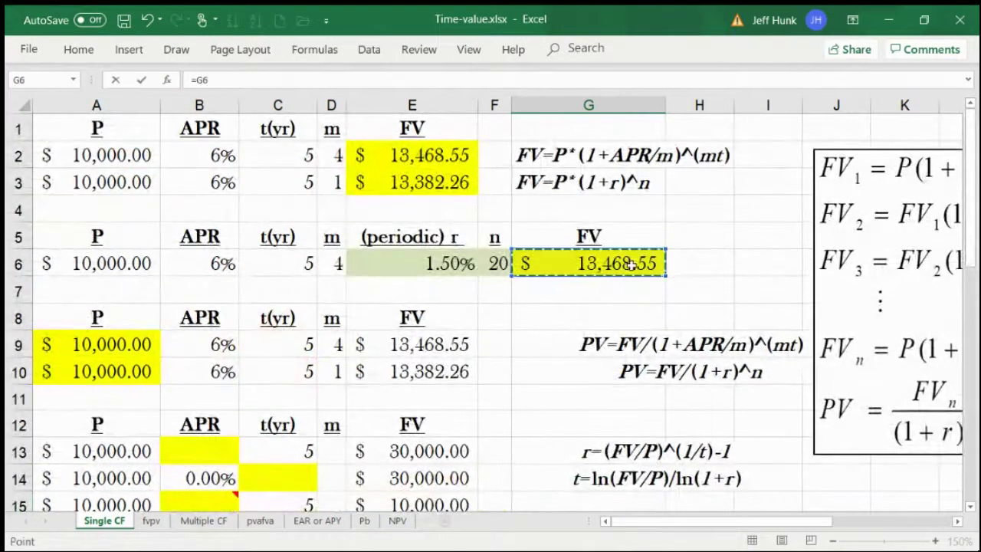
click(141, 80)
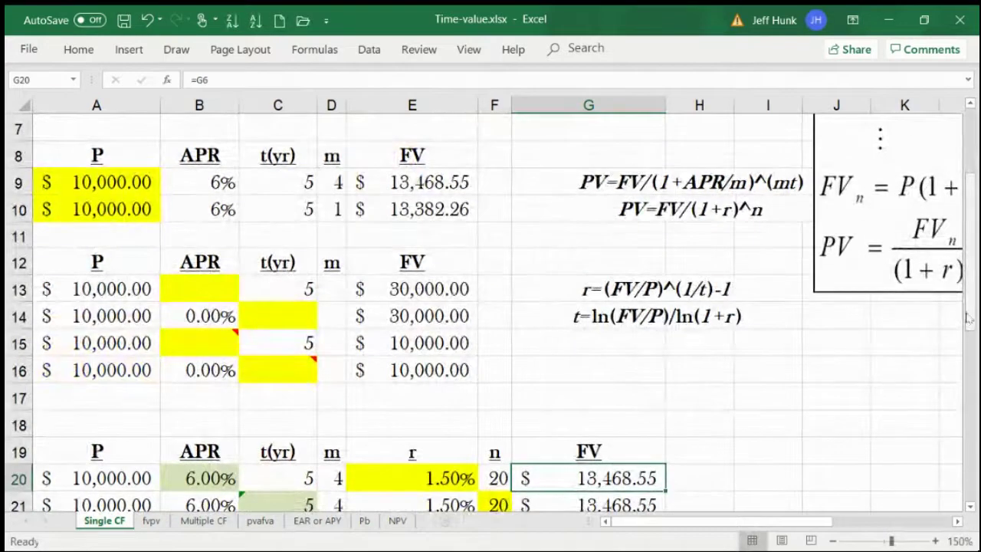
Step: Fill the compounding frequency m with 4 in D13 and D14 and with 1 in D15 and D16
drag(970, 320, 976, 334)
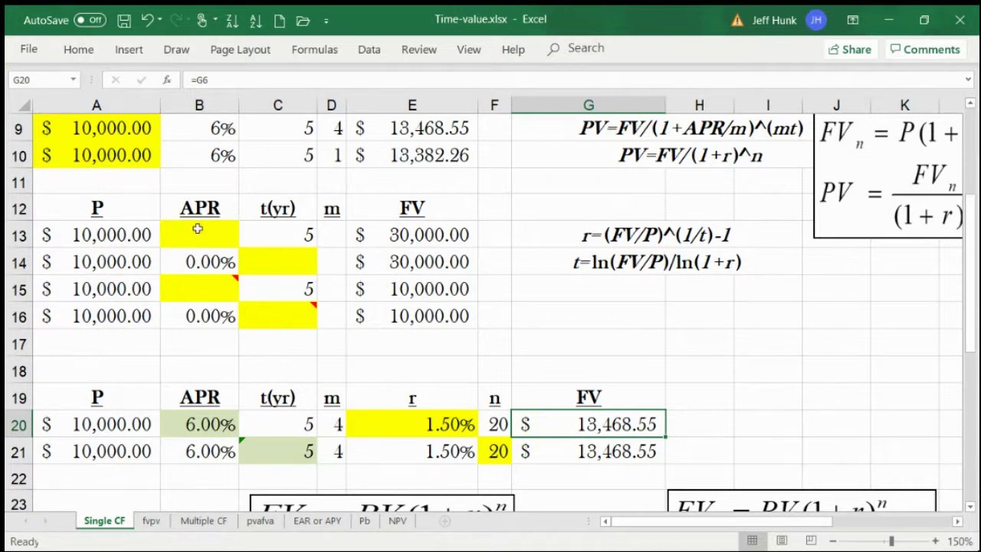
drag(973, 295, 973, 302)
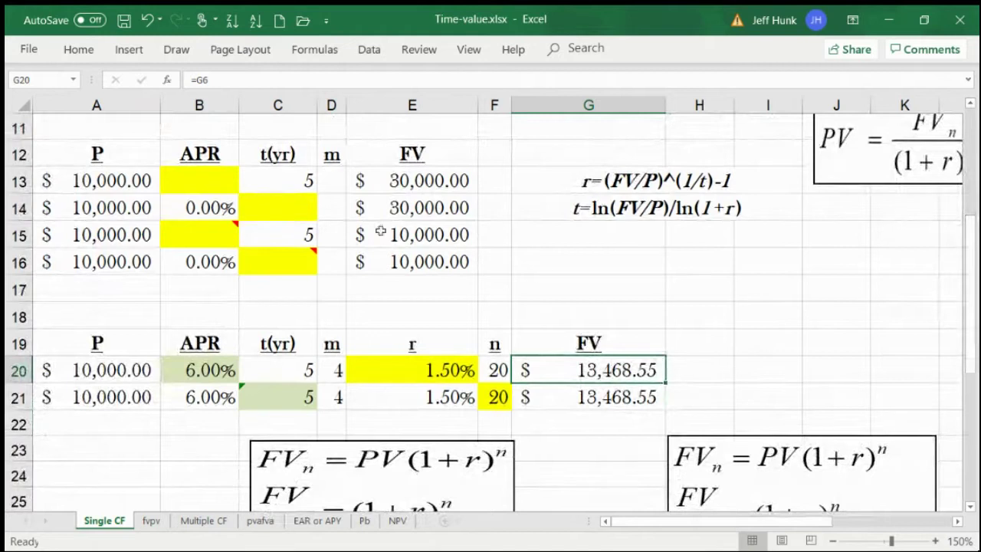
click(339, 187)
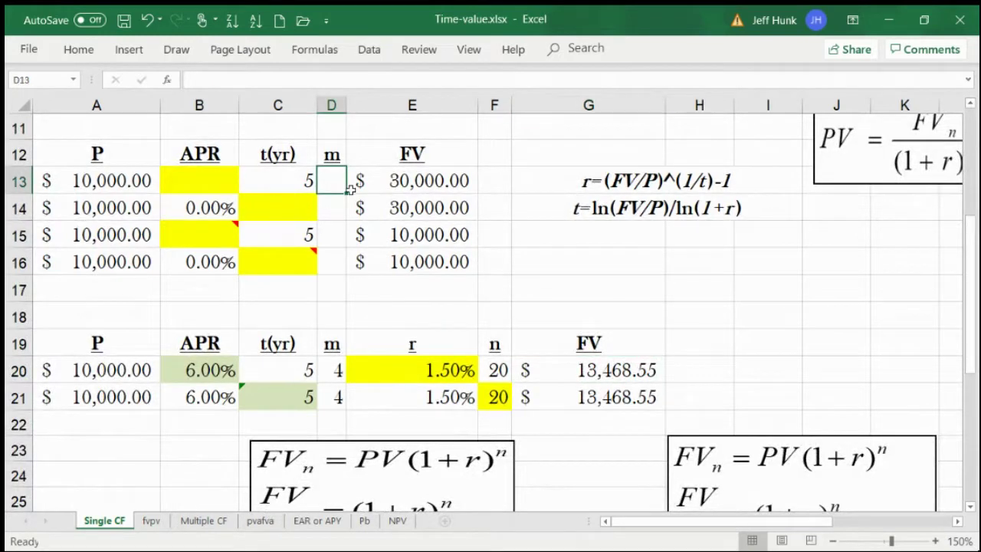
text(4)
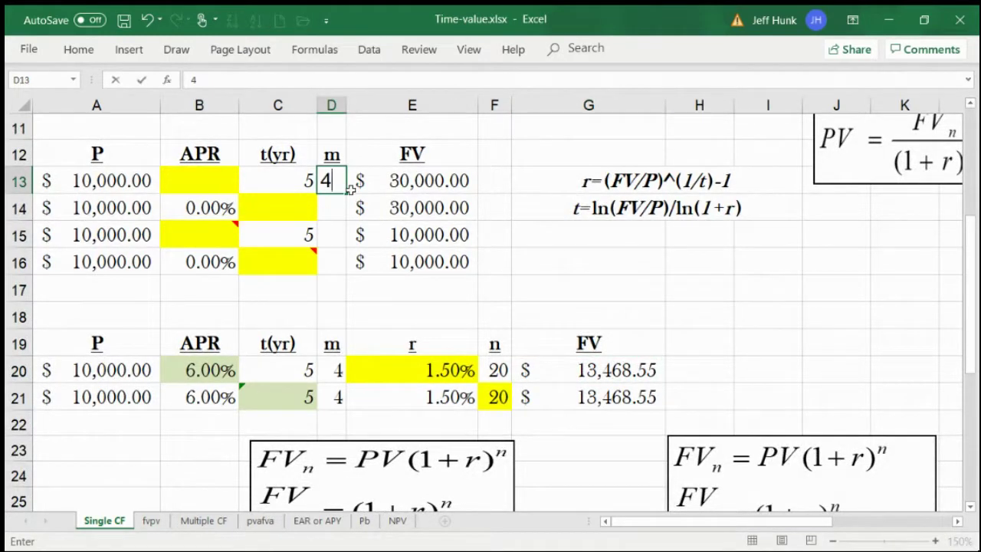
key(Return)
text(4)
key(Return)
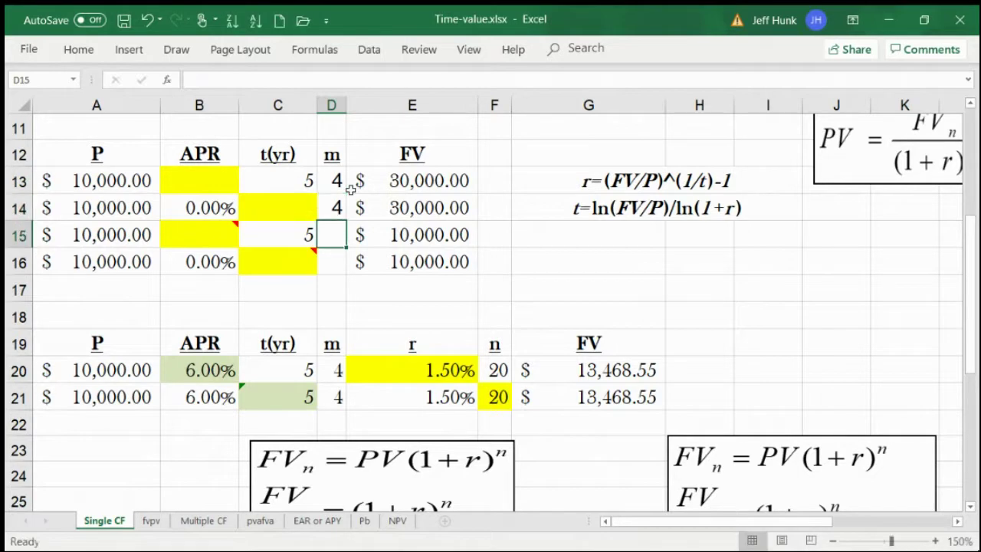
text(1)
key(Return)
text(1)
key(Return)
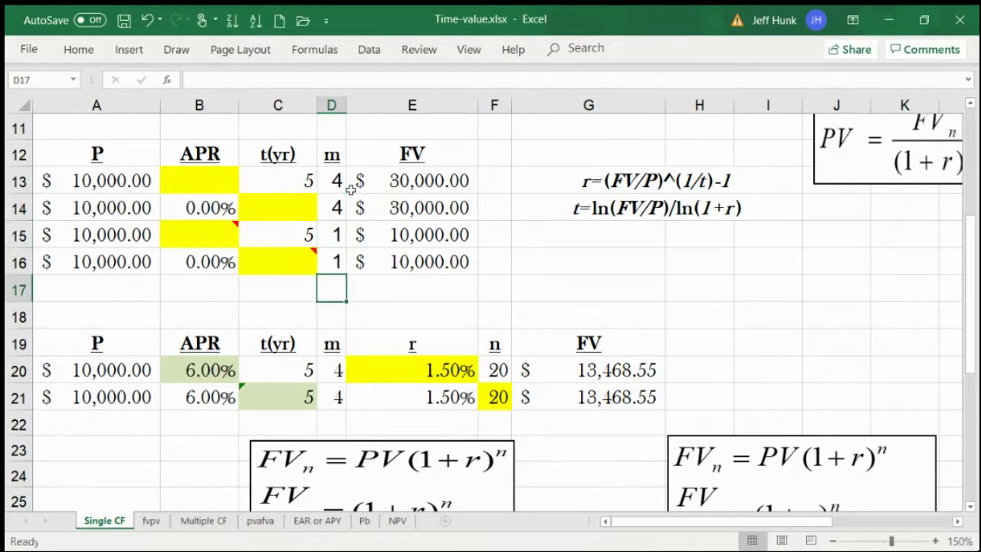
Step: Review the inputs in row 20 and the formulas for periodic rate and number of periods in rows 20 and 21
click(184, 174)
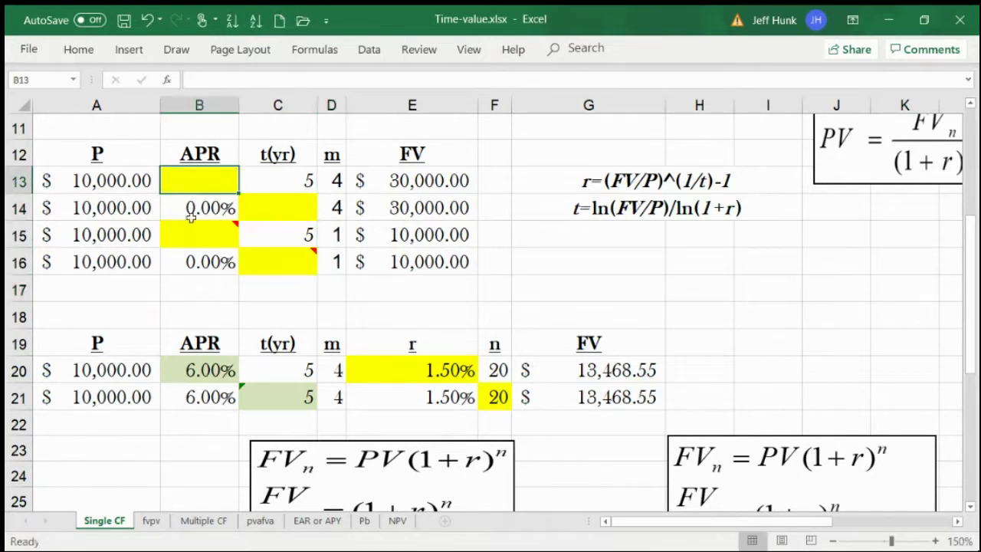
mouse_move(191, 223)
drag(67, 351, 576, 383)
click(102, 381)
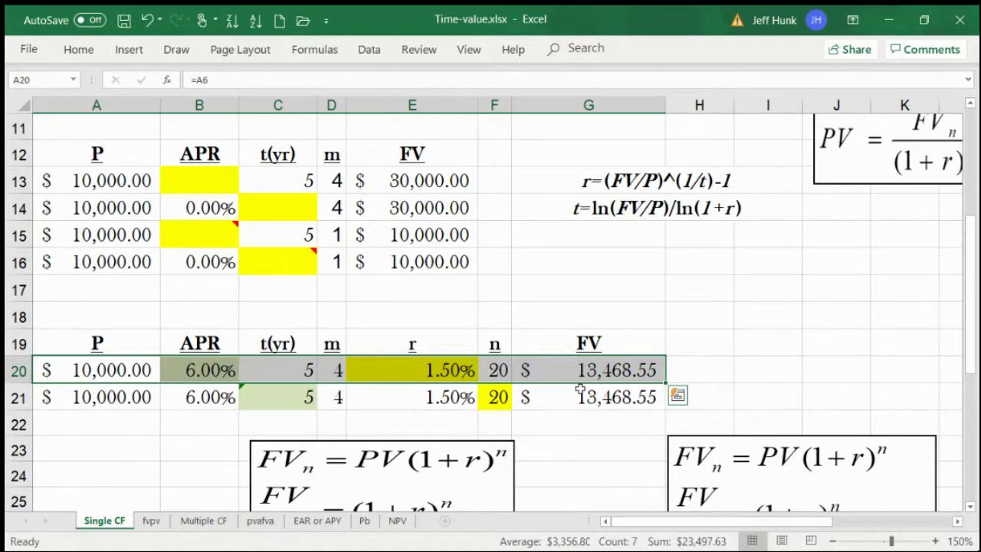
click(384, 346)
drag(384, 346, 485, 370)
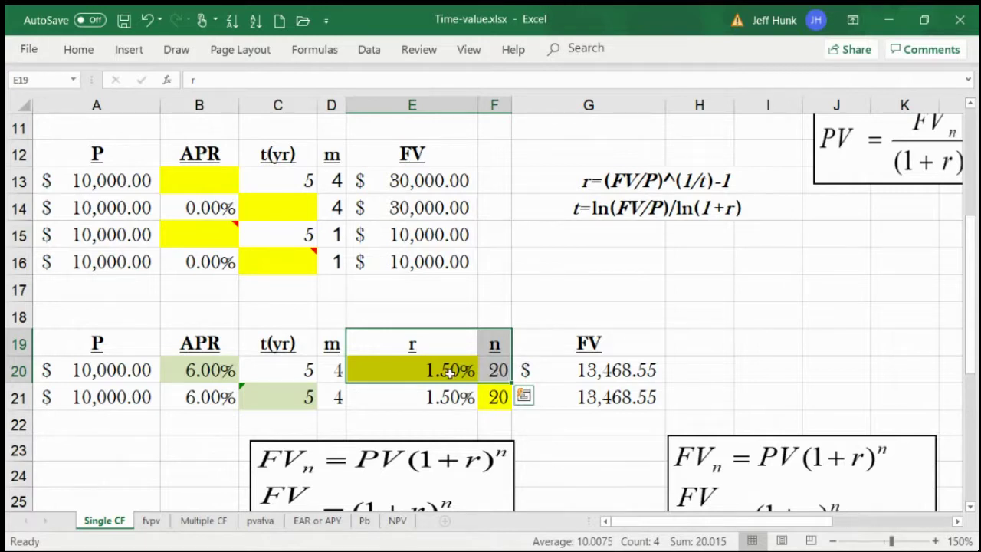
click(494, 370)
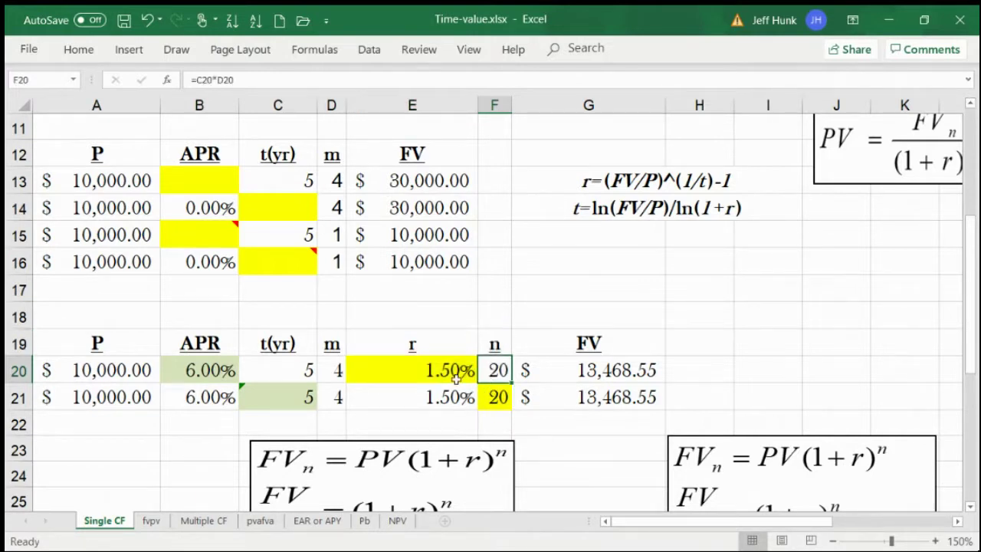
click(442, 376)
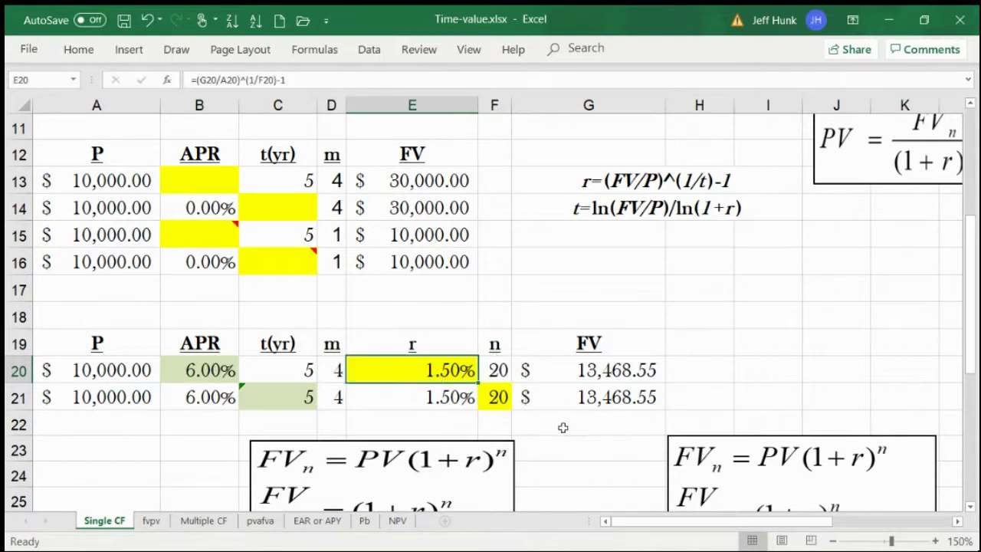
click(505, 397)
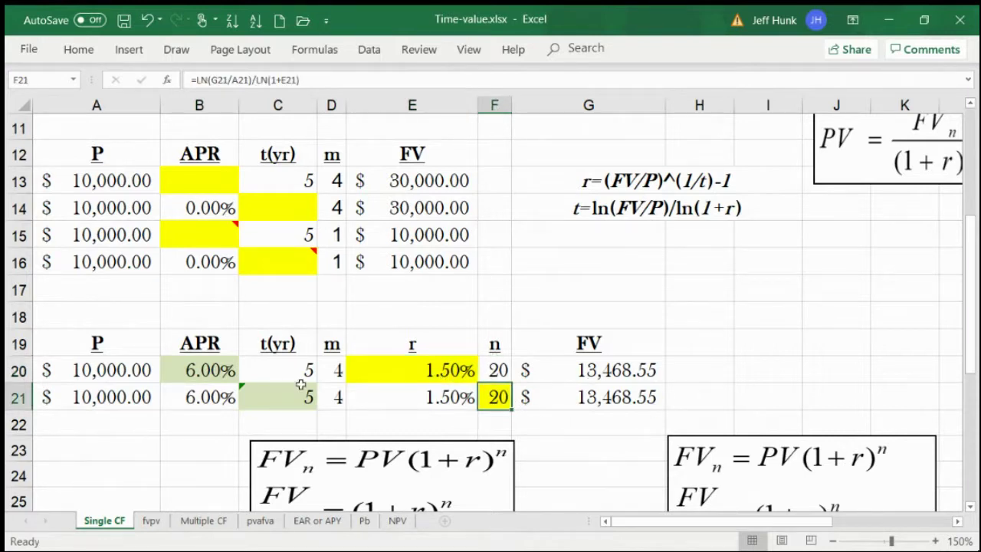
click(433, 374)
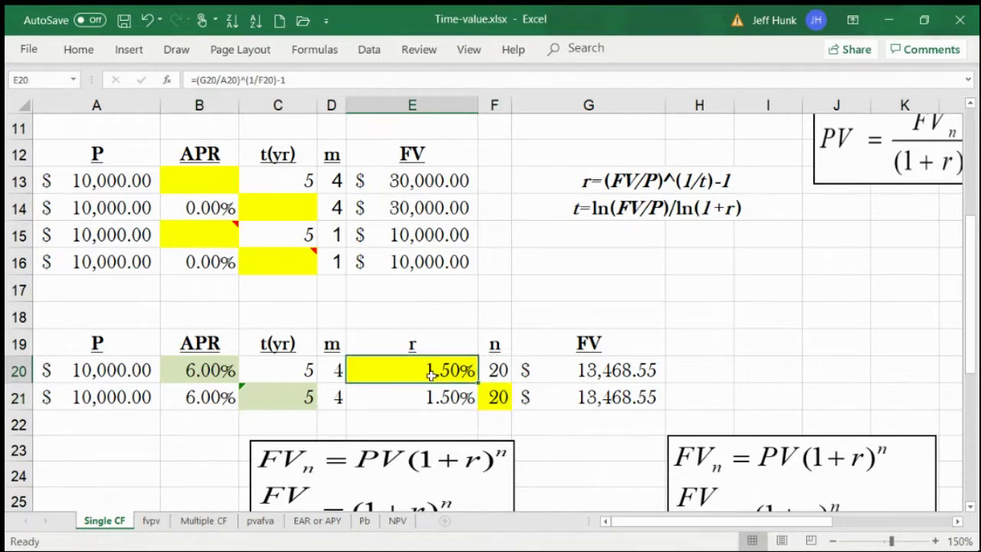
Step: Calculate the rate in B13 from FV, P, years and compounding frequency with =(E13/A13)^(1/(C13*D13))-1
click(201, 184)
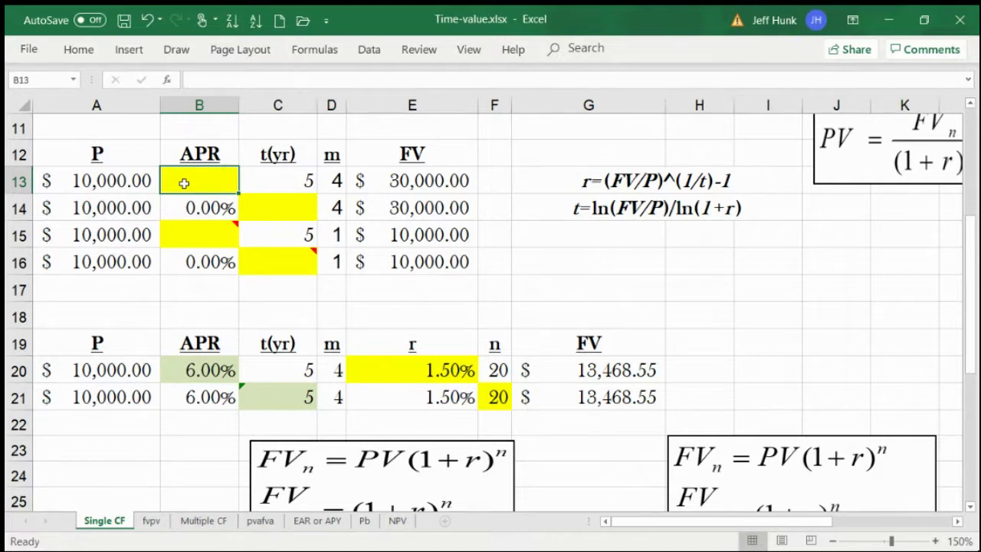
text(=()
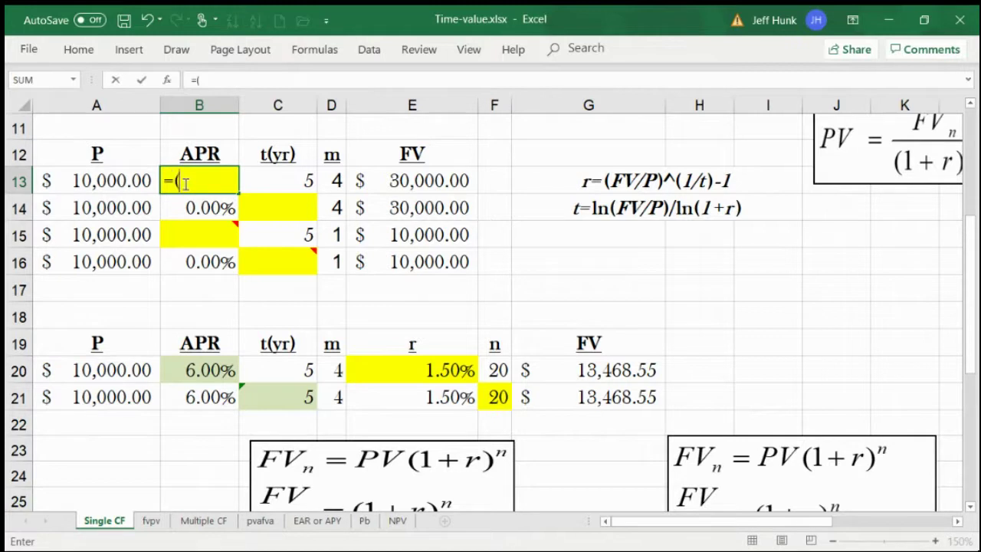
click(392, 179)
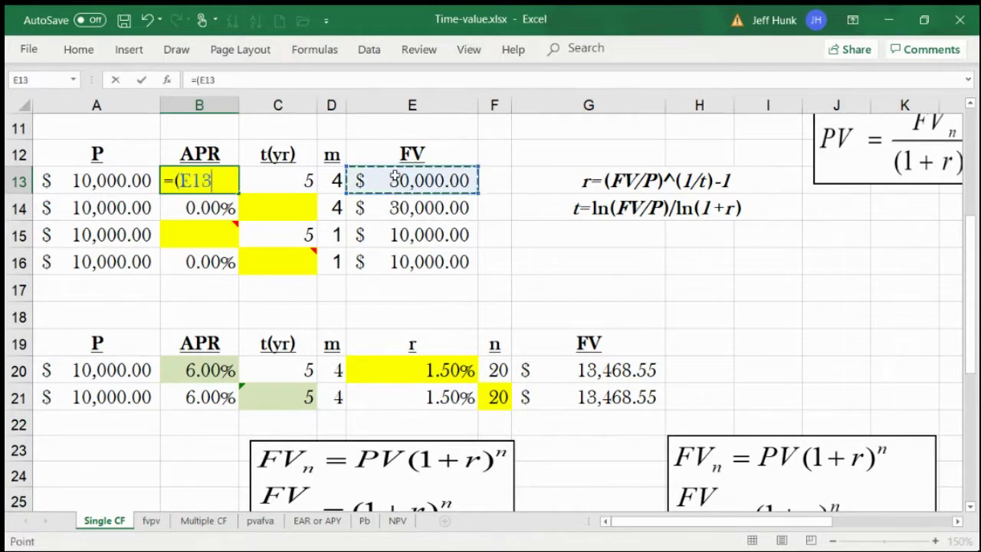
text(/)
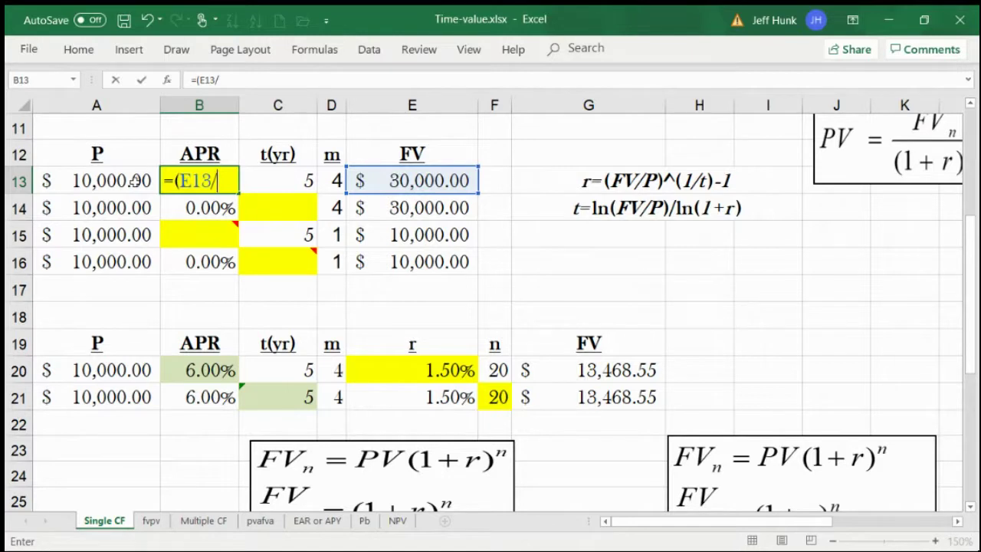
click(135, 180)
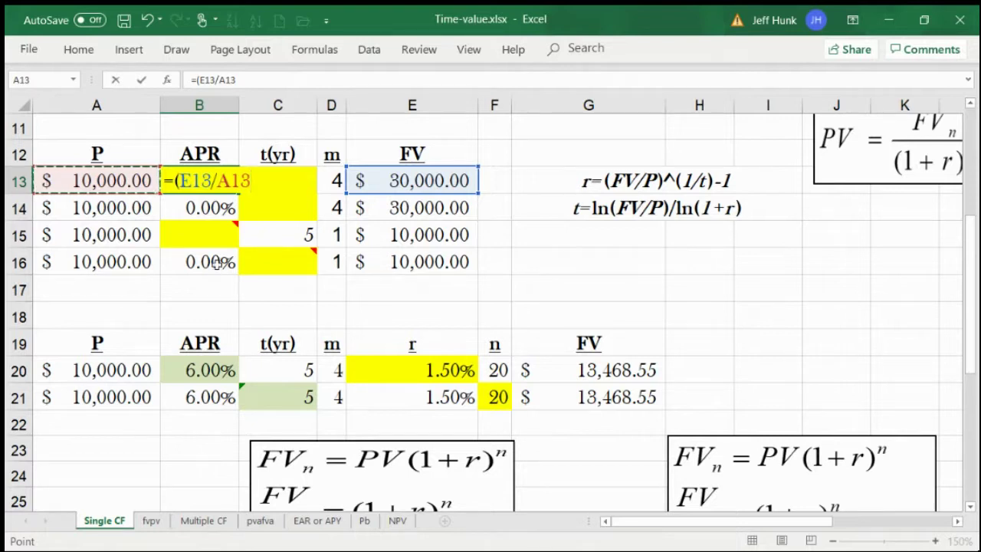
text()^)
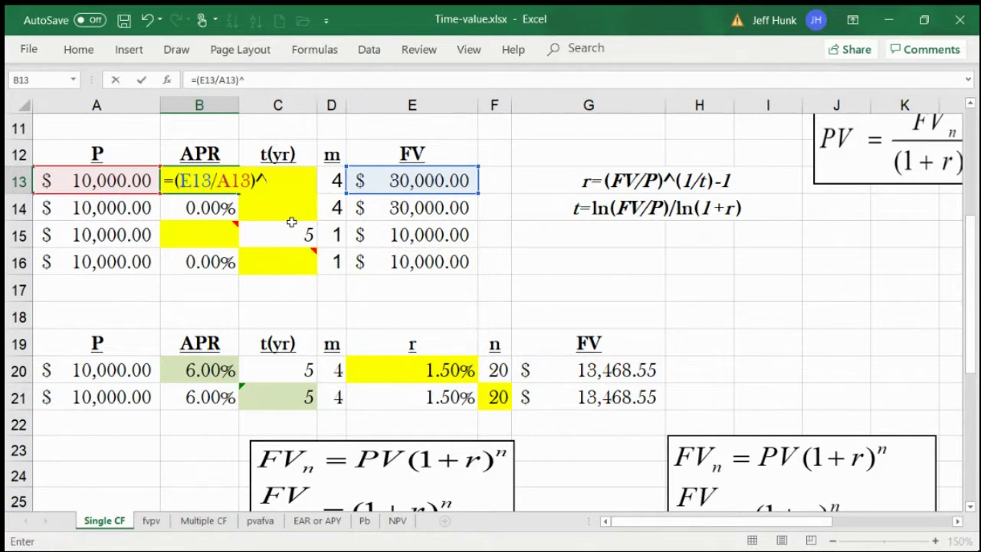
text((1/()
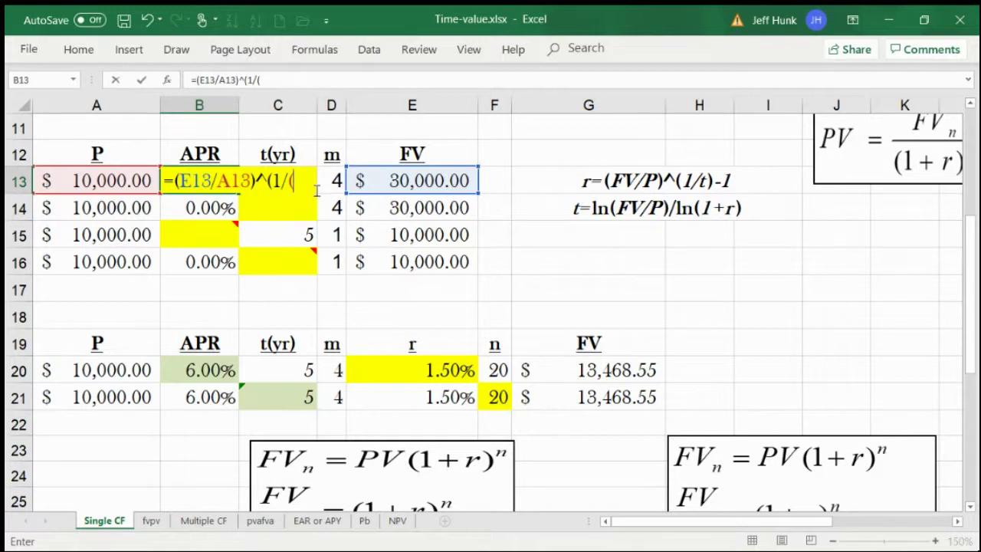
text(c13*)
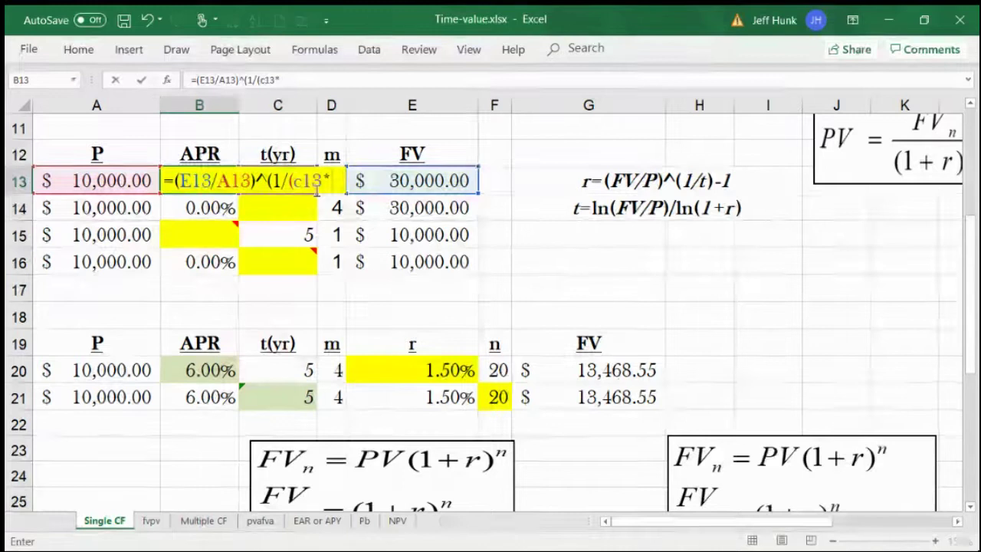
click(317, 192)
text(13)
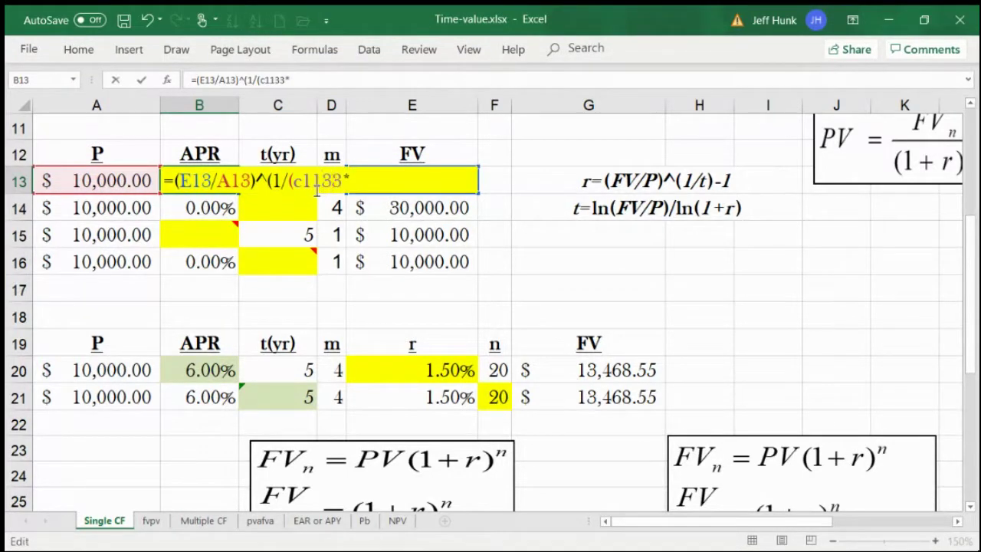
text())
key(Delete)
key(Delete)
key(Delete)
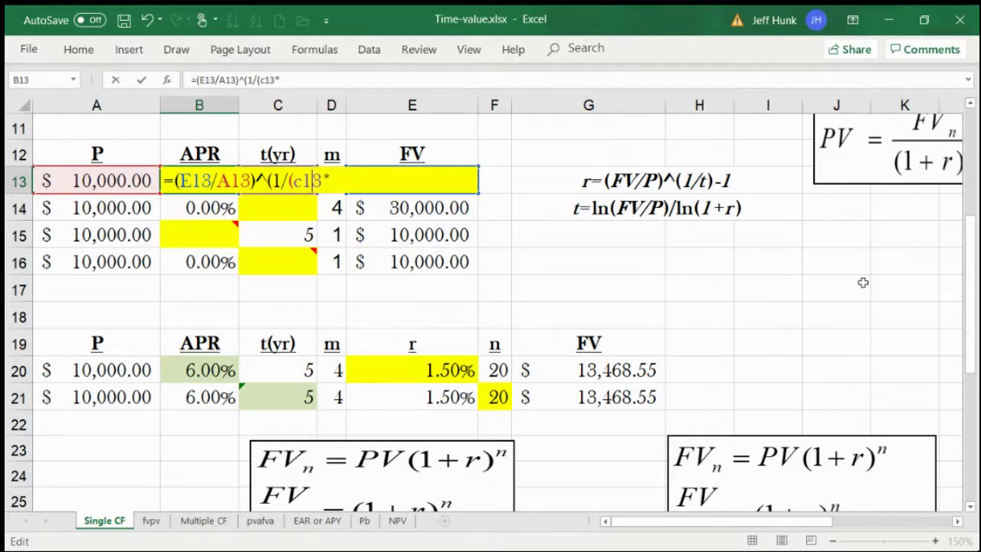
click(331, 179)
text(d13))
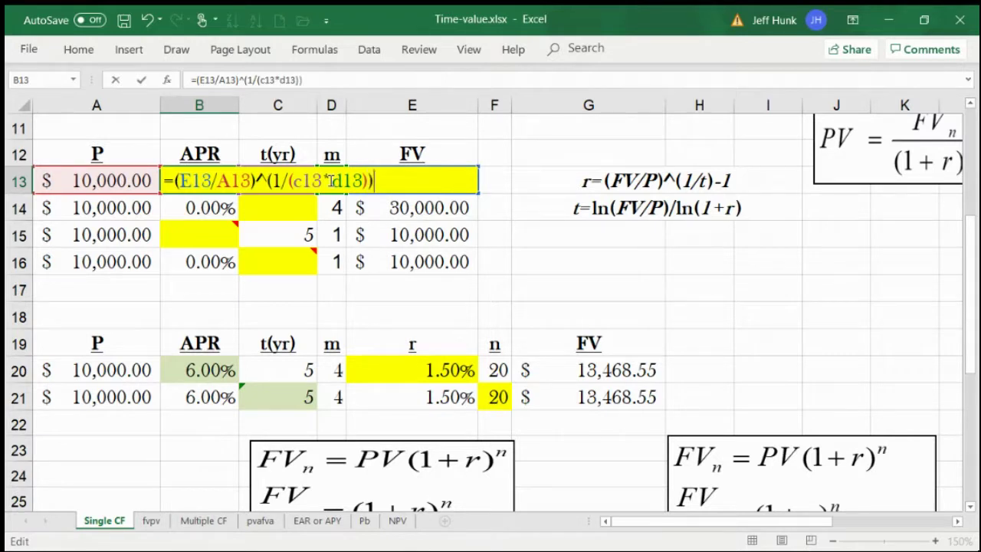
text())
text(-1)
key(Return)
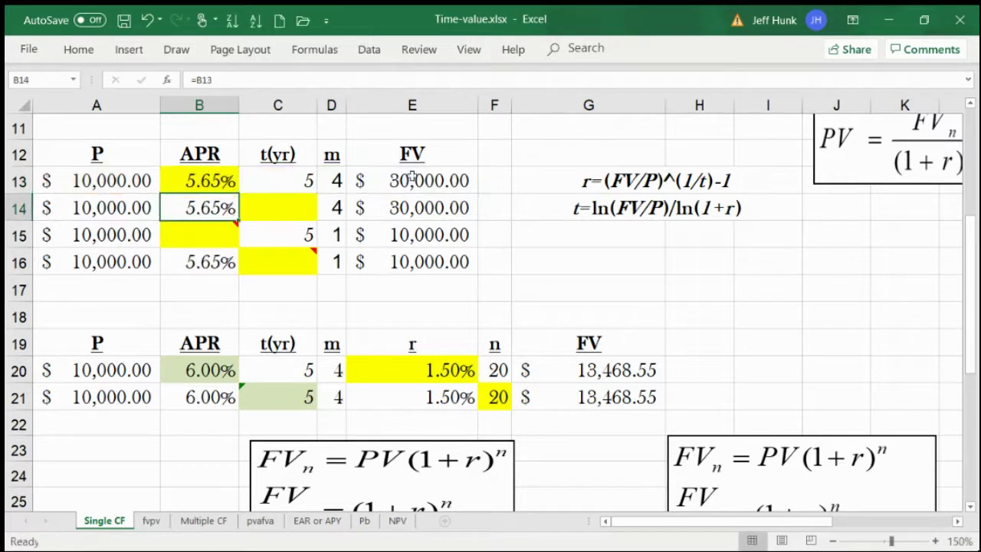
click(188, 181)
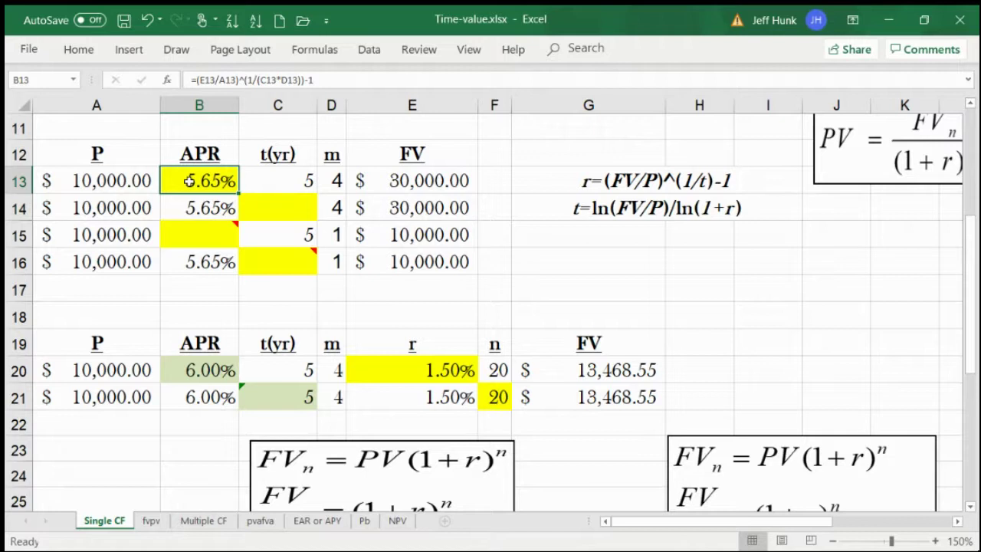
Step: Annualize the APR formula in B13 by multiplying the periodic rate by m: =((E13/A13)^(1/(C13*D13))-1)*D13
double_click(187, 181)
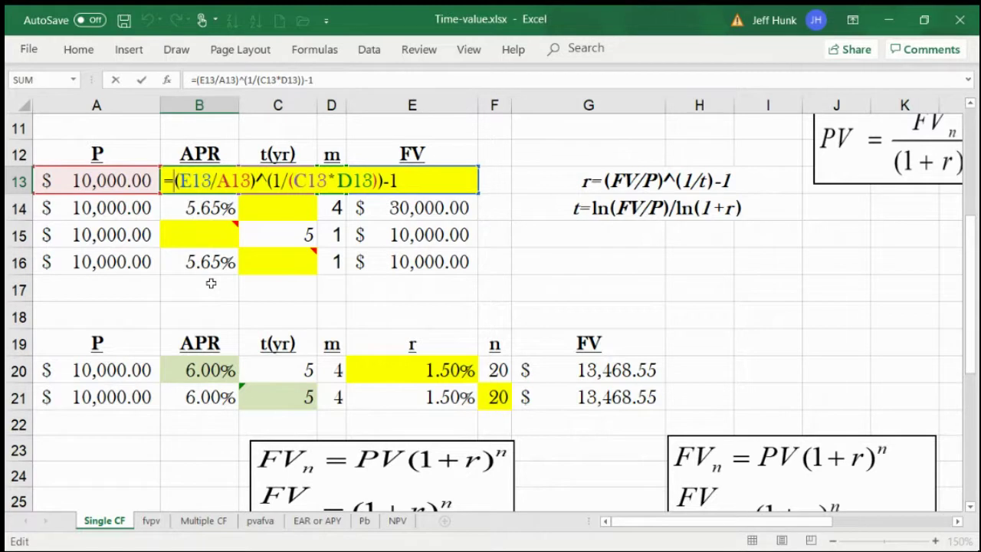
text(()
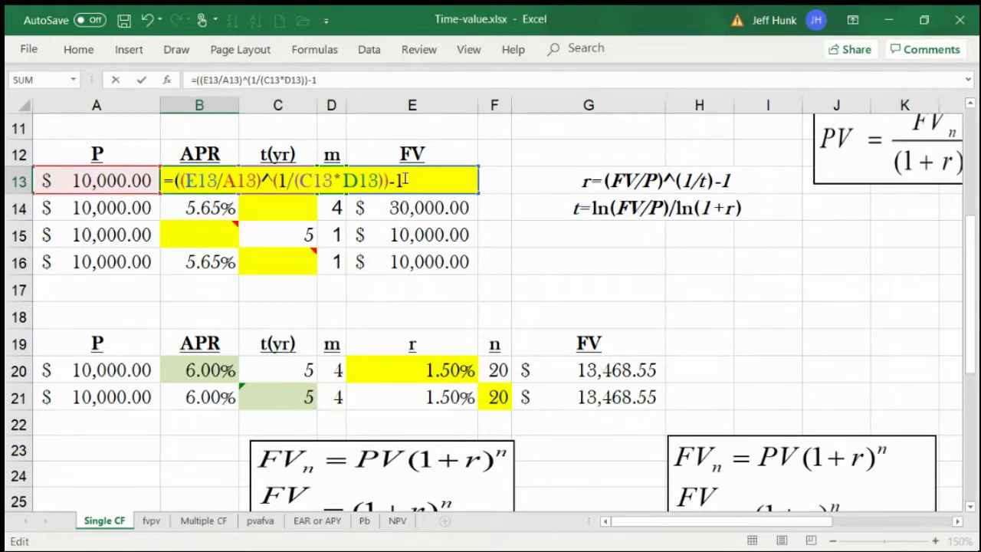
text()*)
text(d13)
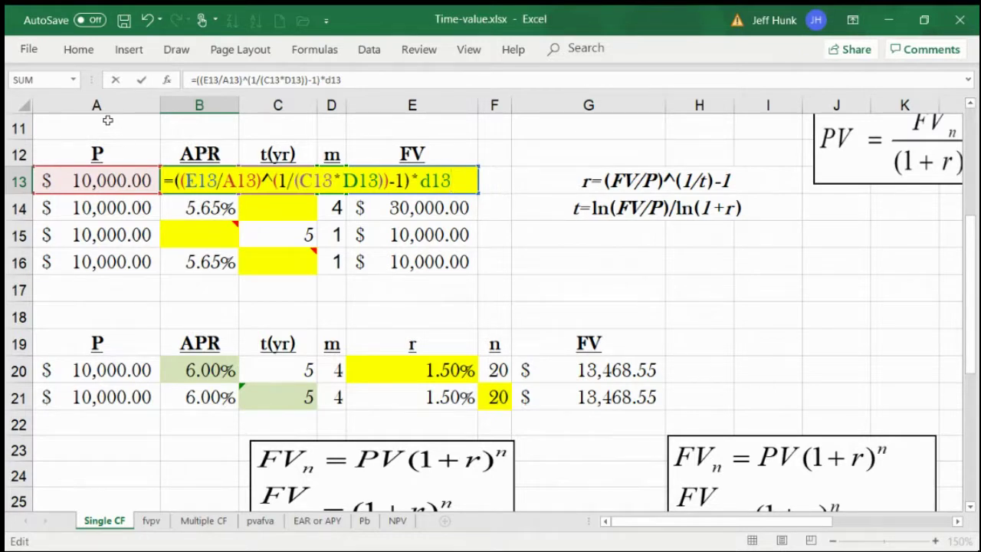
click(142, 83)
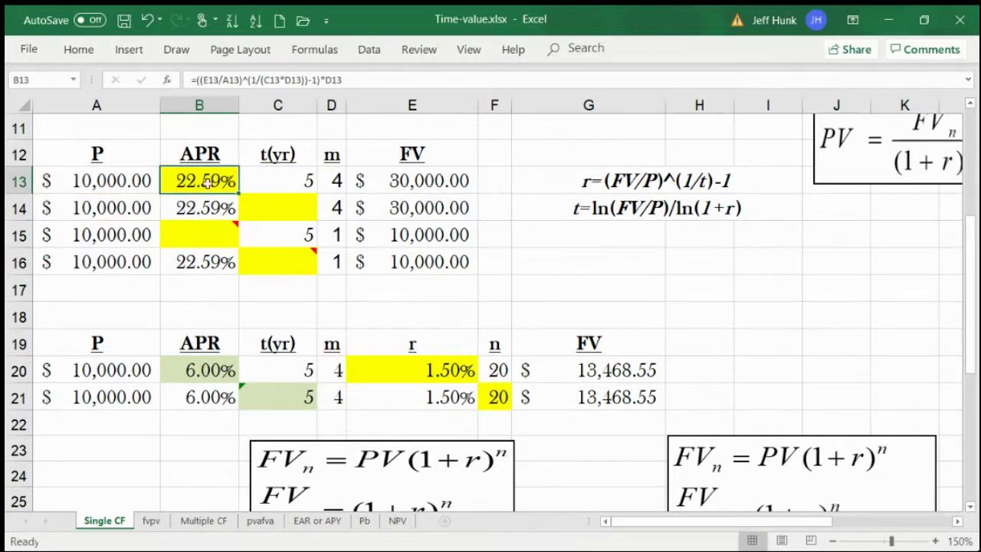
Step: Calculate the number of periods in C14 from FV, P, APR and m with =LN(E14/A14)/LN(1+B14/D14)
click(268, 204)
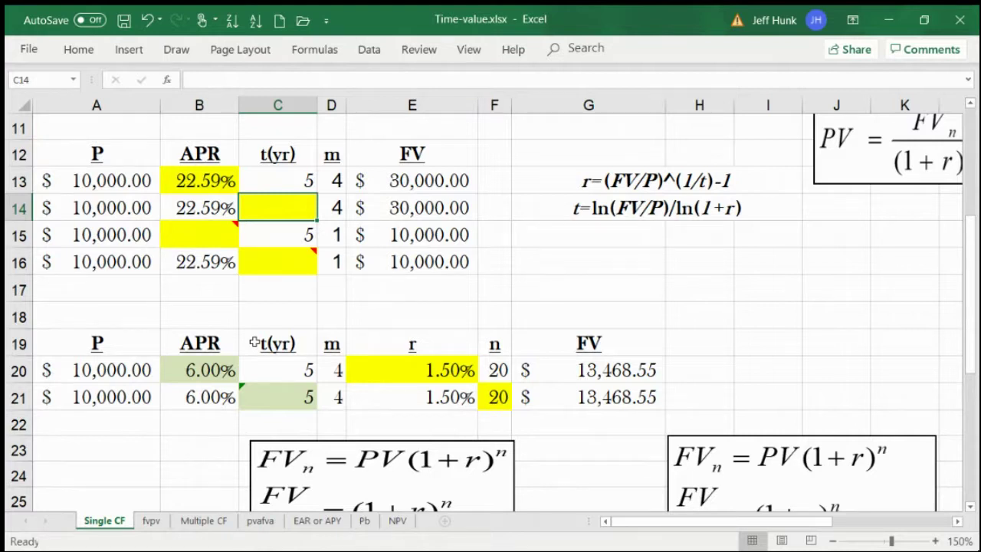
text(=)
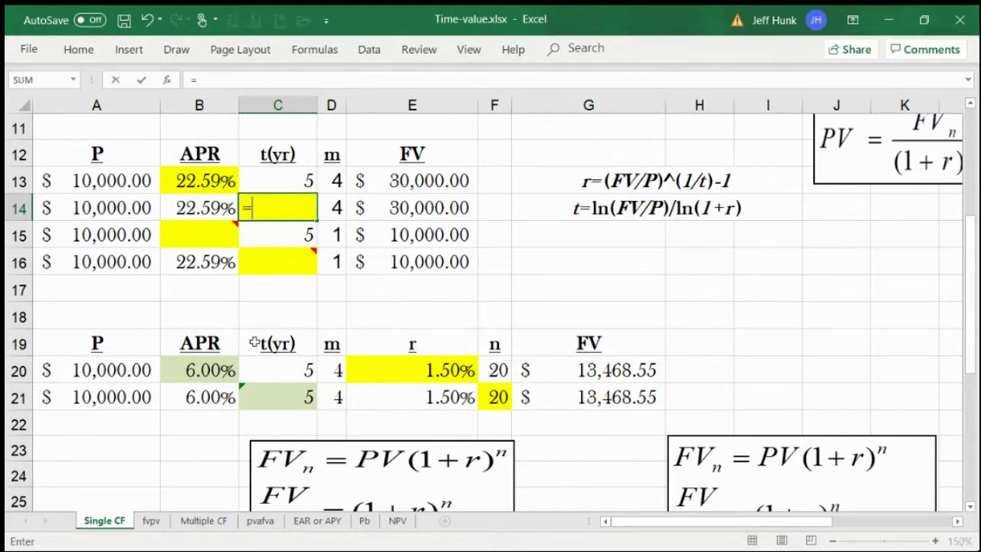
text(ln()
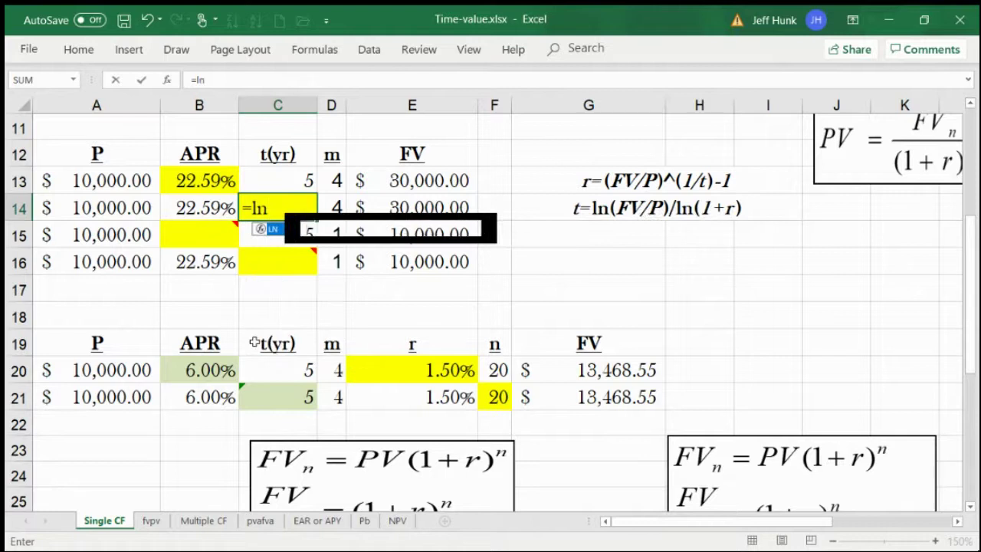
click(394, 204)
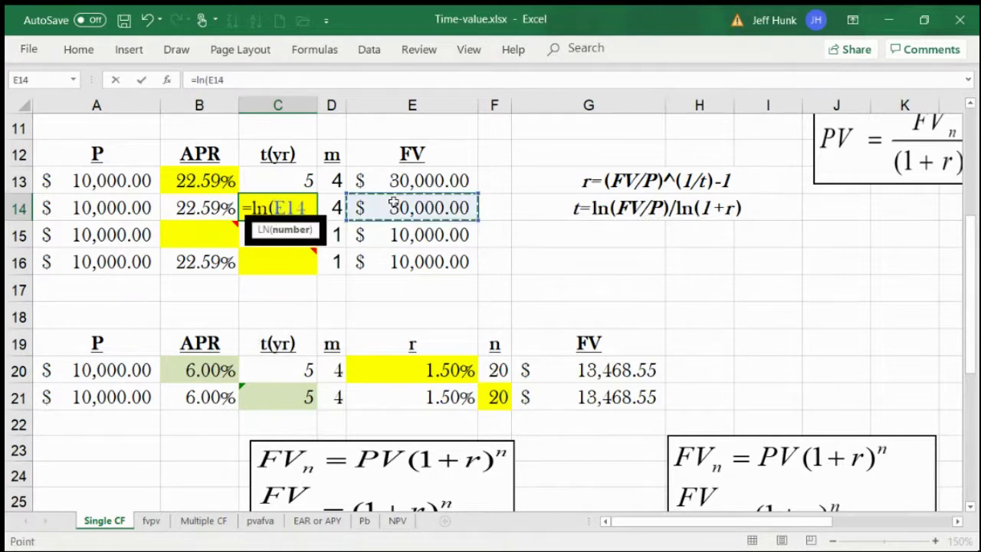
text(/)
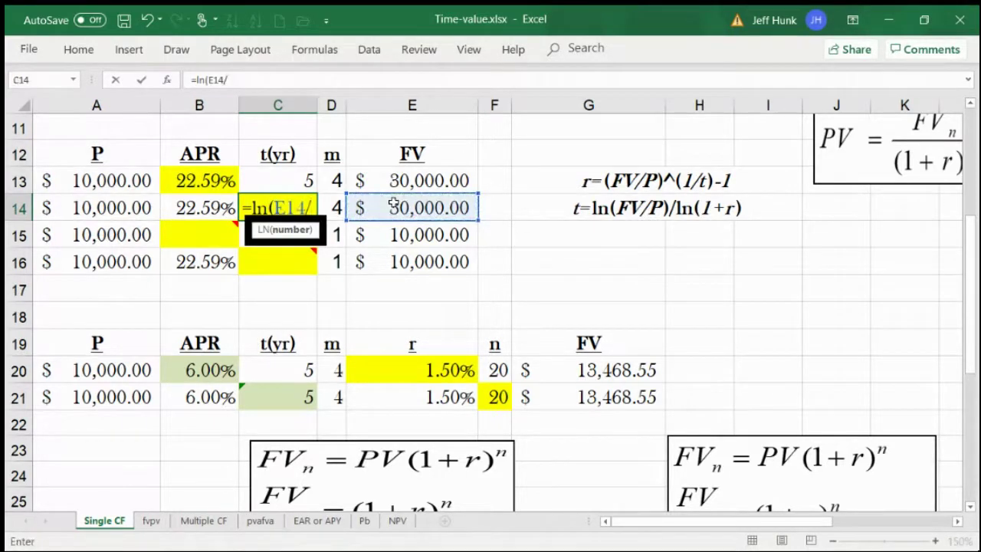
click(134, 203)
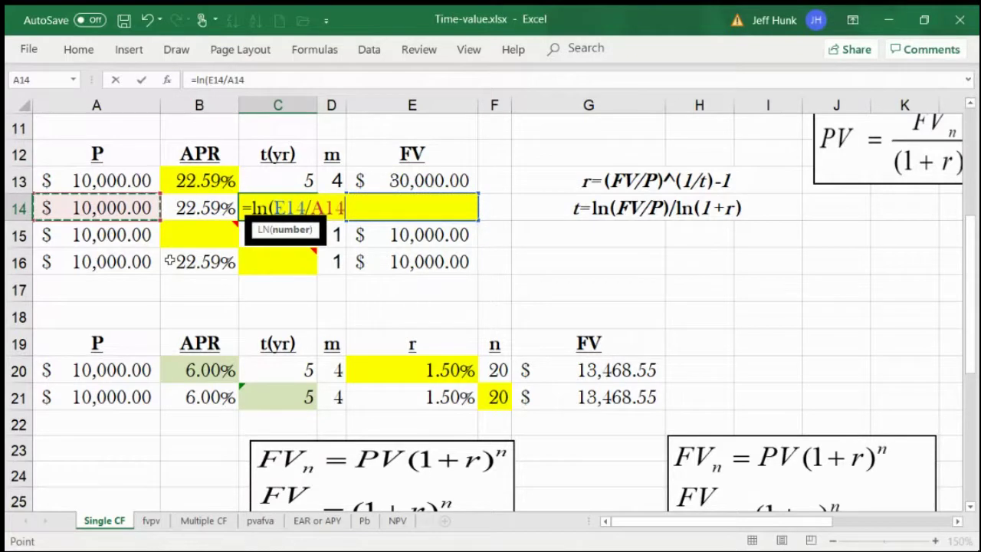
text())
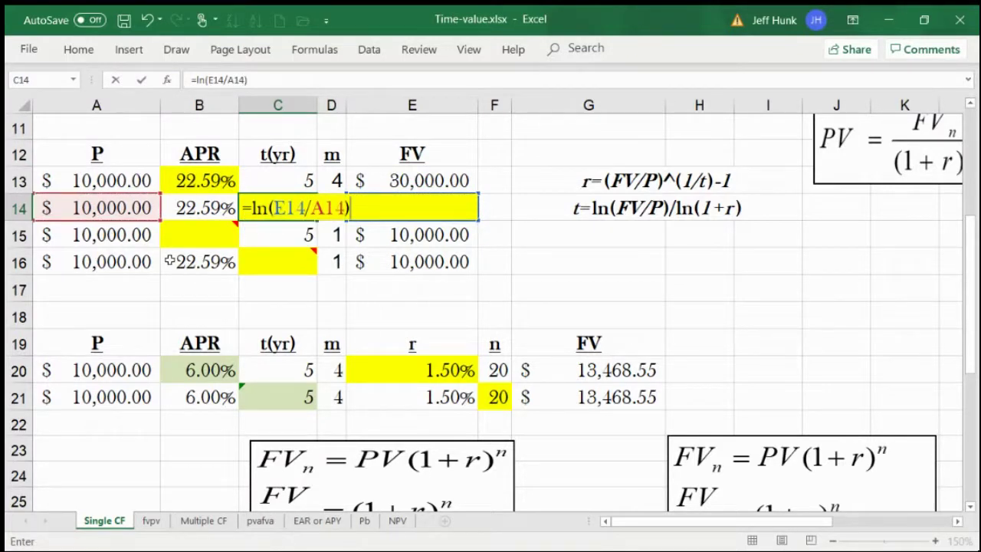
text(/ln)
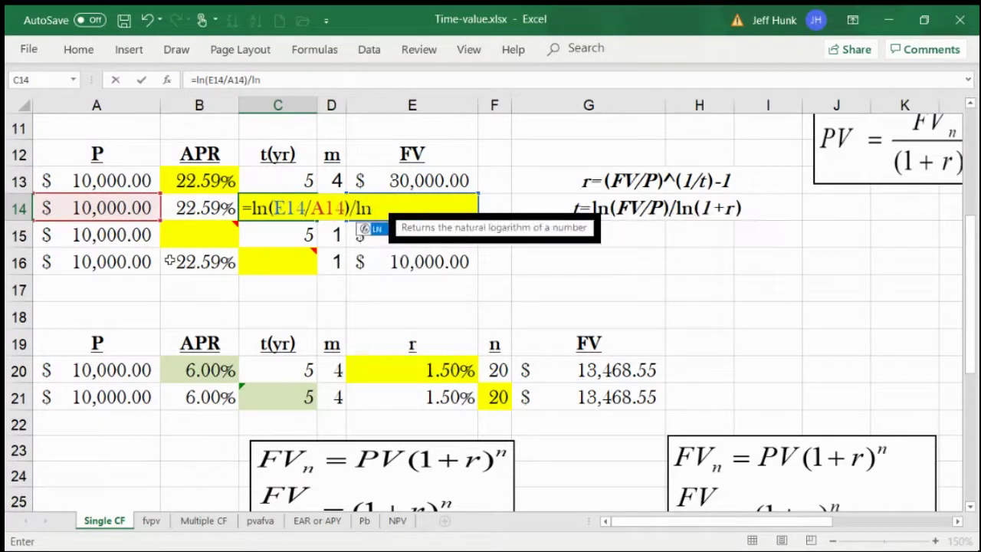
text((1+)
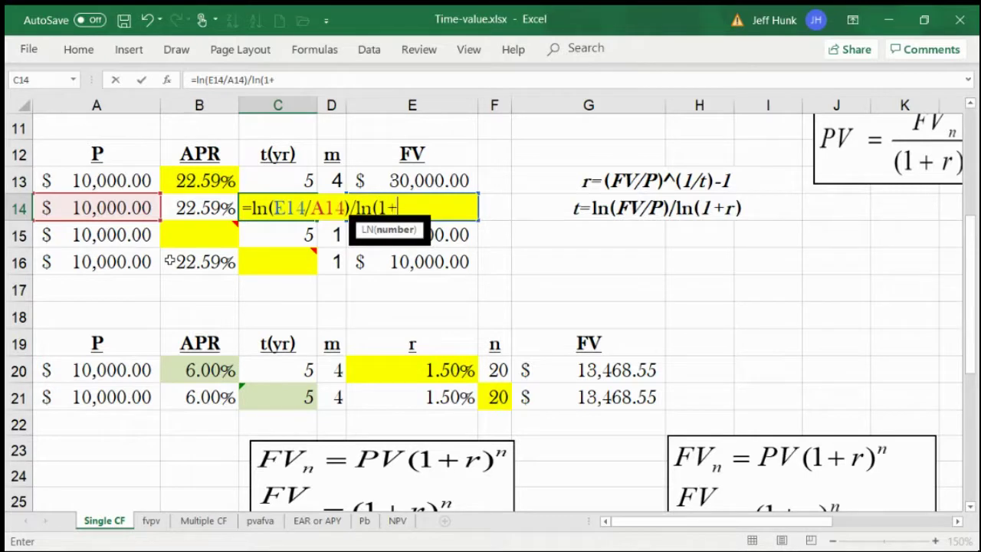
click(192, 208)
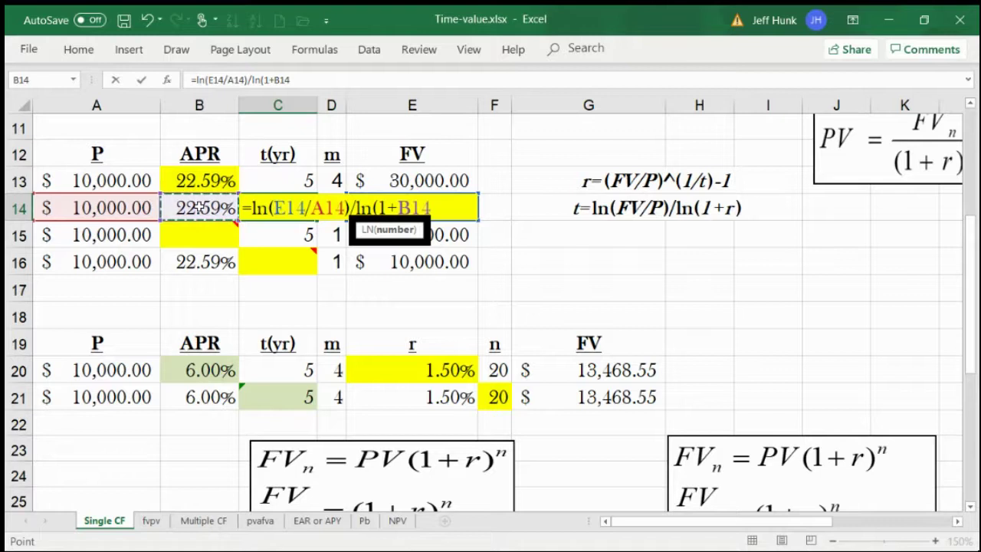
text(/)
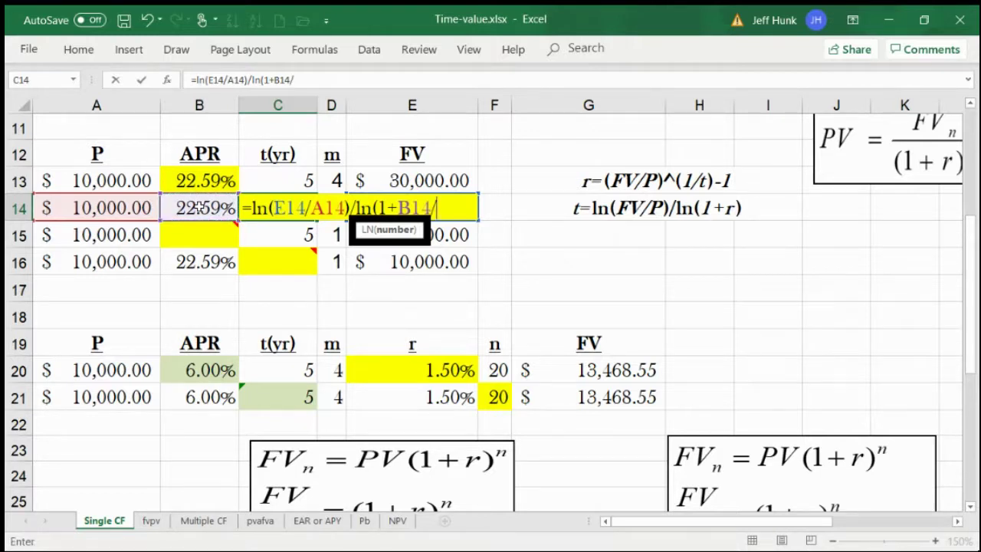
text(d)
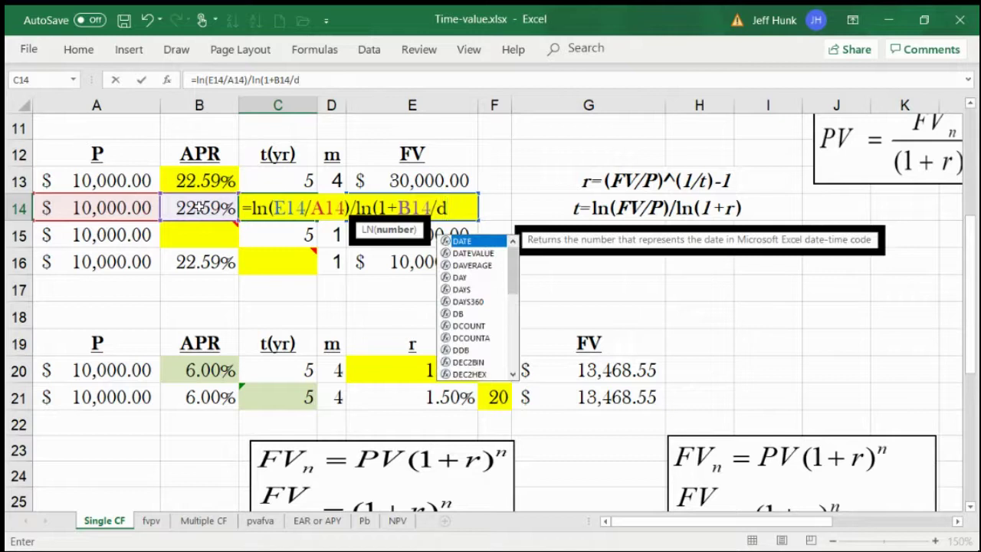
text(14)
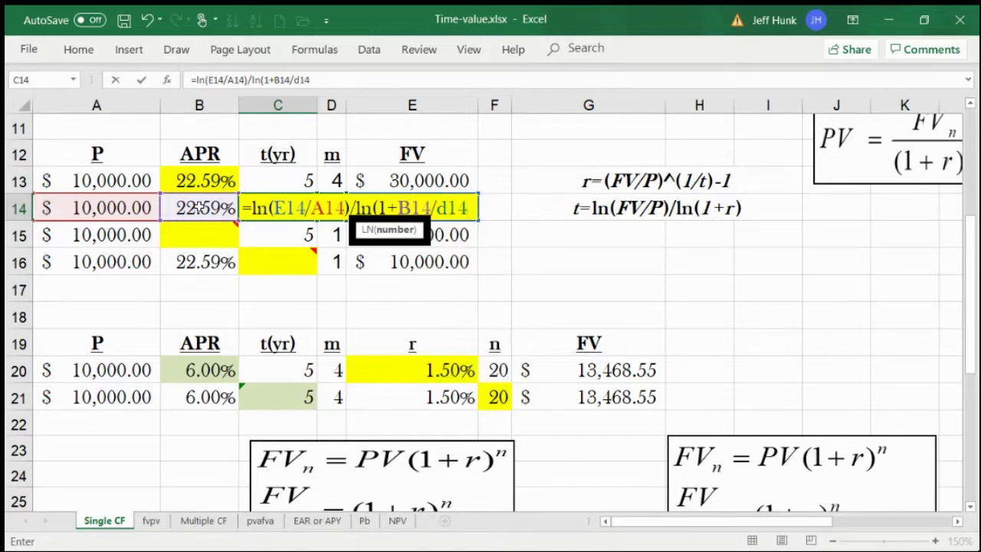
text())
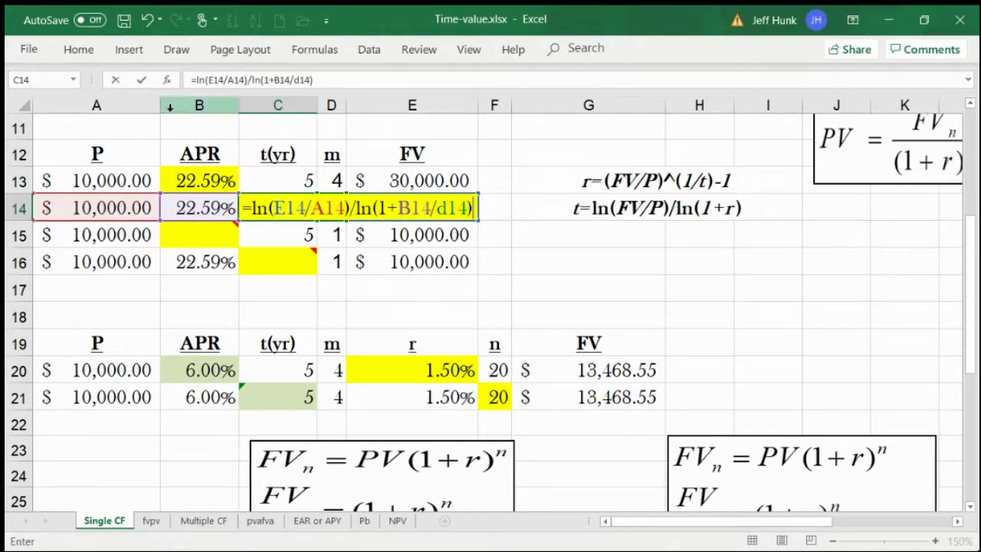
click(142, 81)
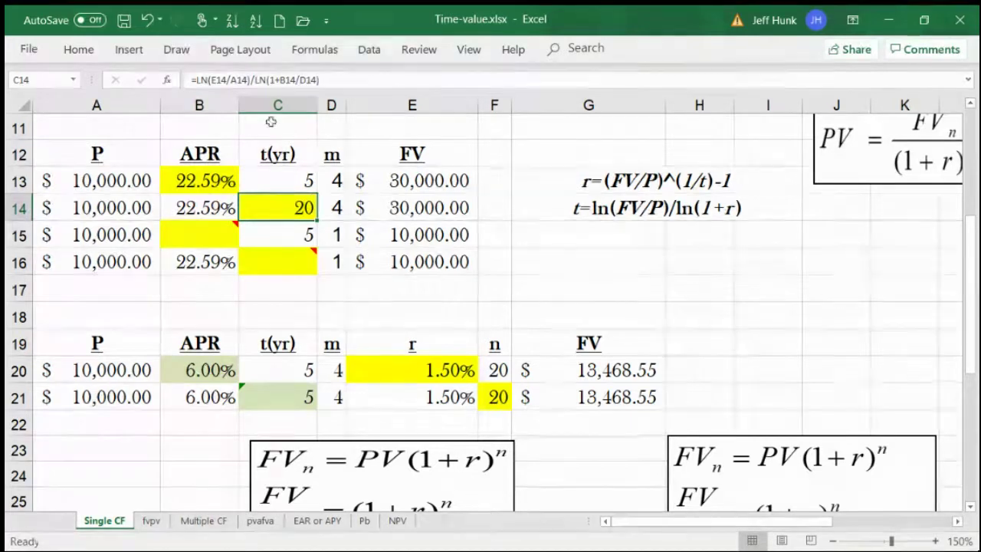
Step: Convert the C14 result from periods to years by dividing by m: =(LN(E14/A14)/LN(1+B14/D14))/D14
double_click(284, 210)
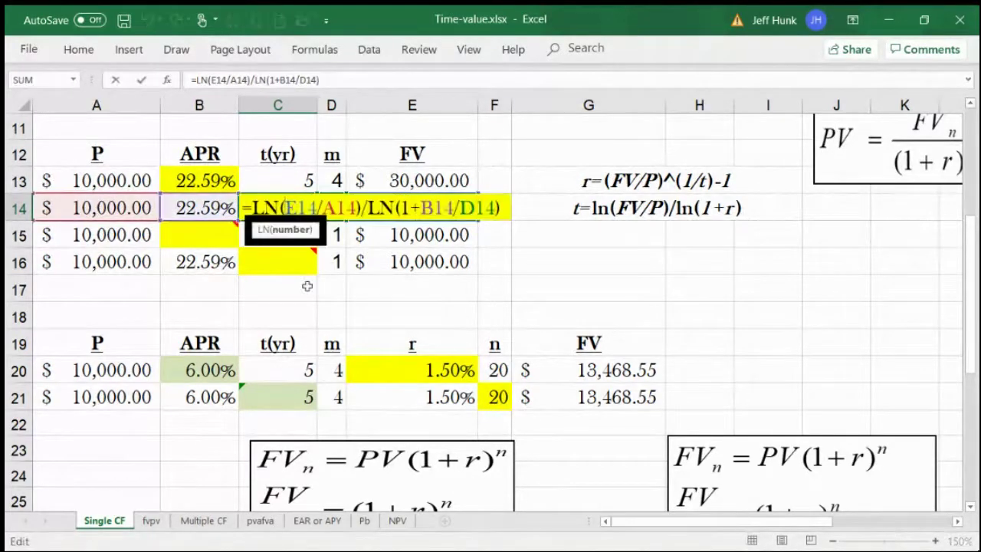
click(252, 210)
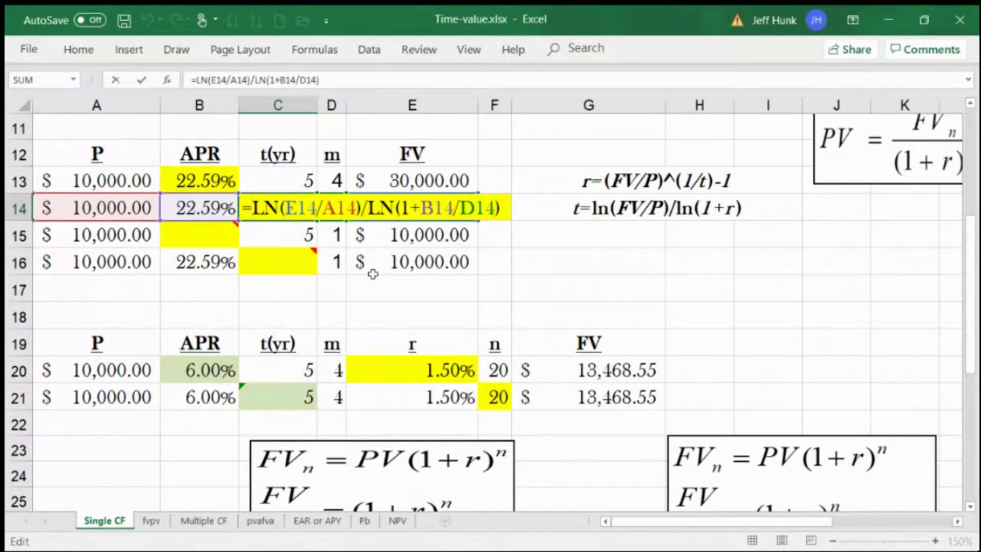
text(()
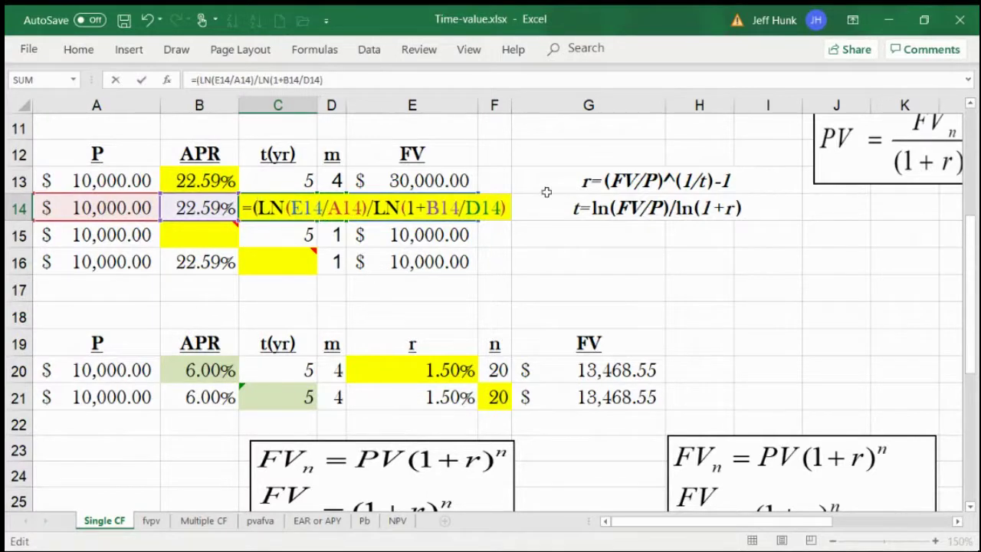
click(506, 208)
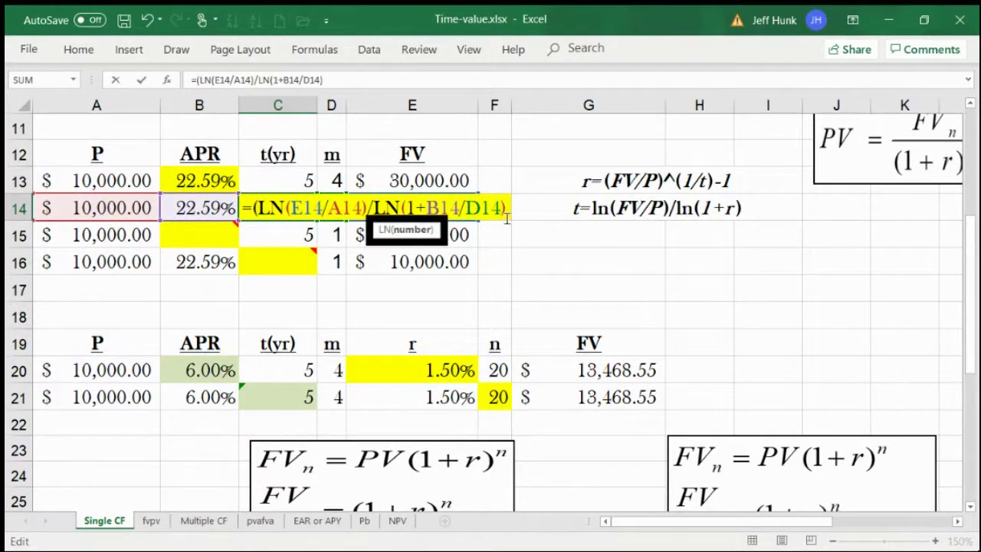
text())
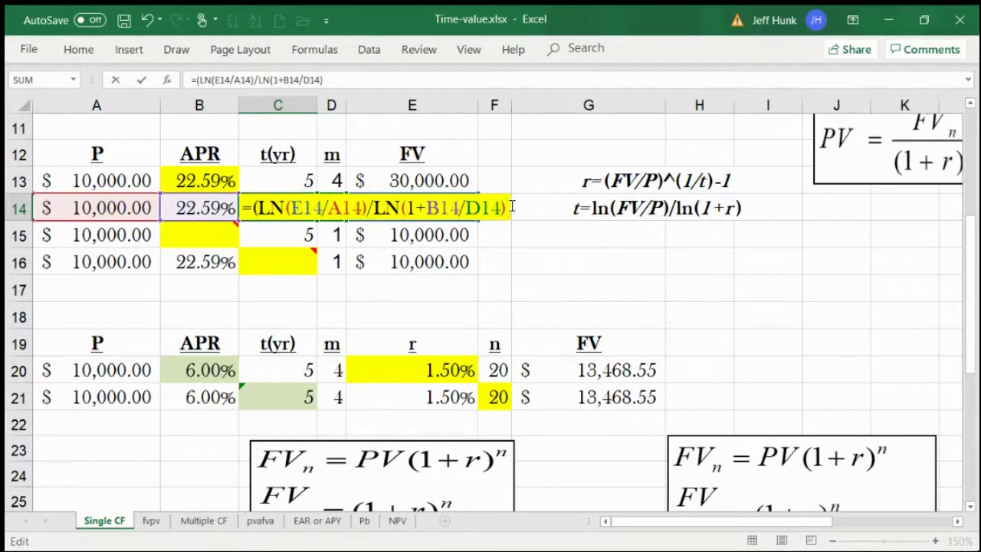
text()/)
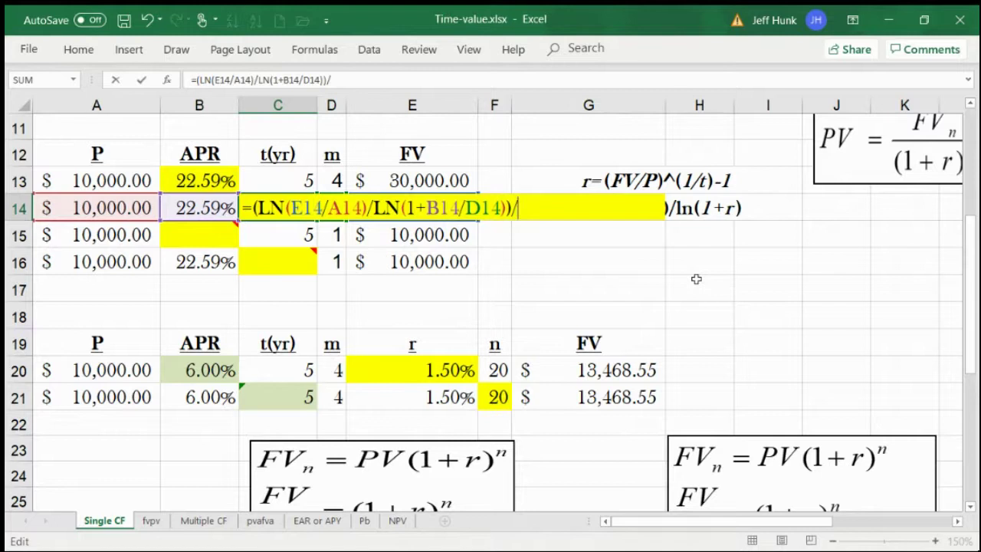
text(d14)
click(142, 80)
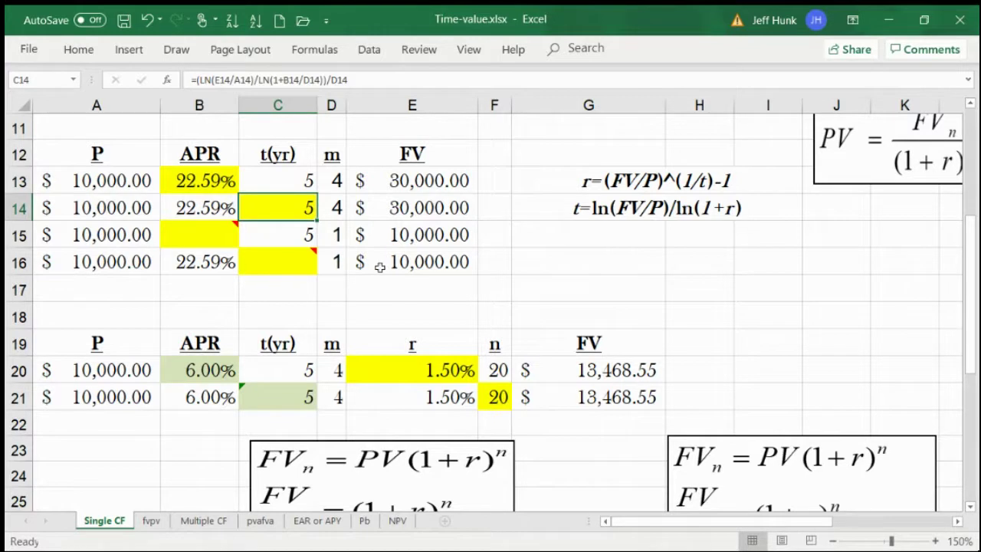
Step: Enter 1 as the compounding frequency m in D15
click(336, 235)
text(1)
key(Return)
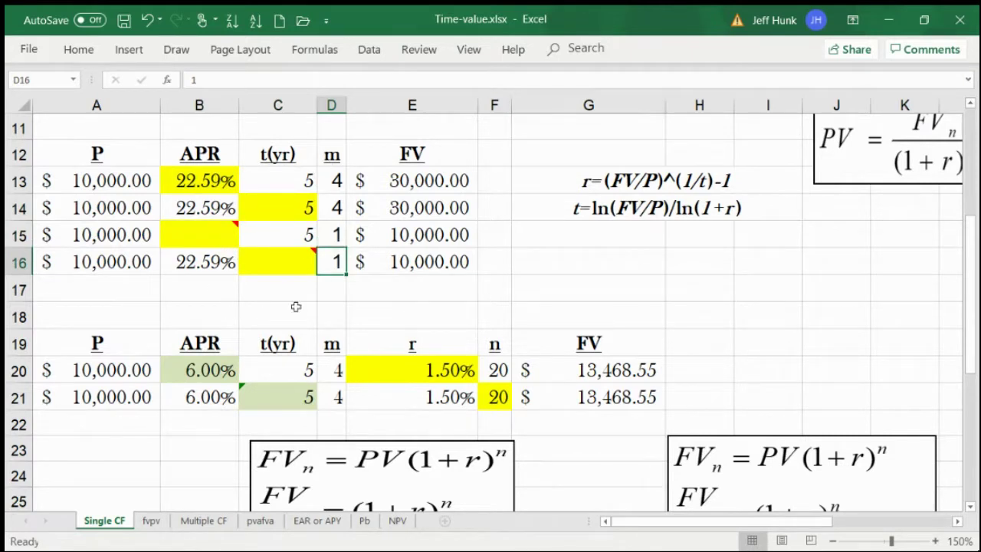
Step: Copy the APR formula from B13 into B15 and dismiss the circular reference warning
click(187, 181)
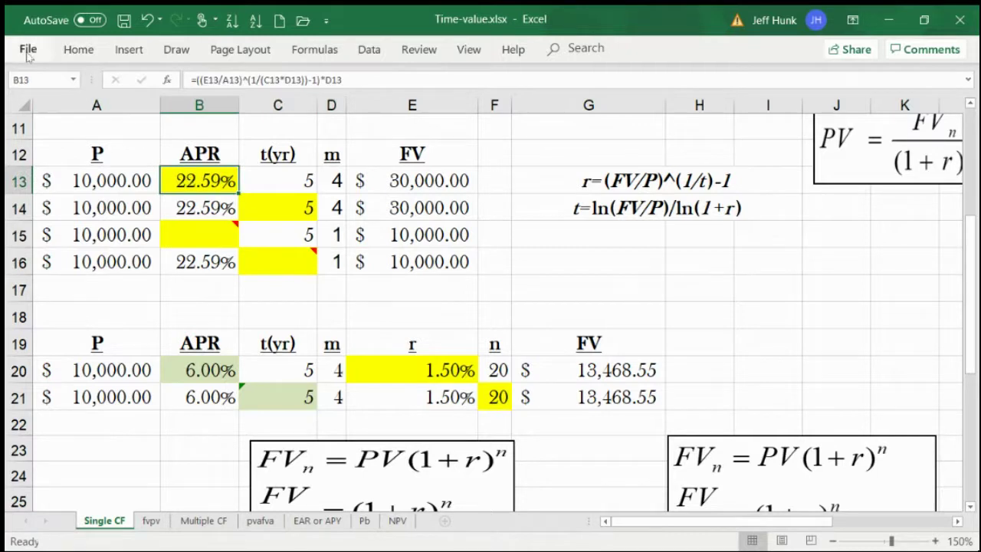
click(78, 49)
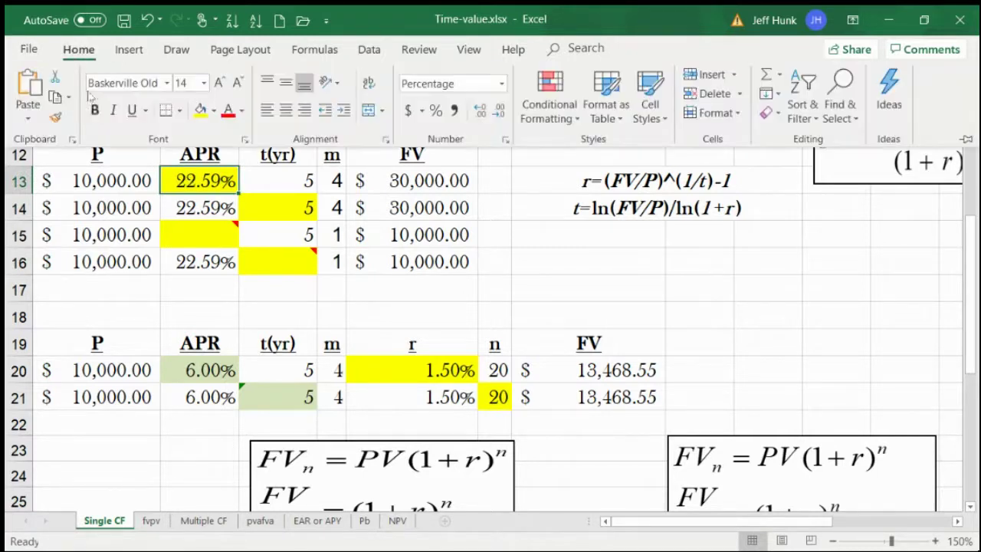
click(54, 97)
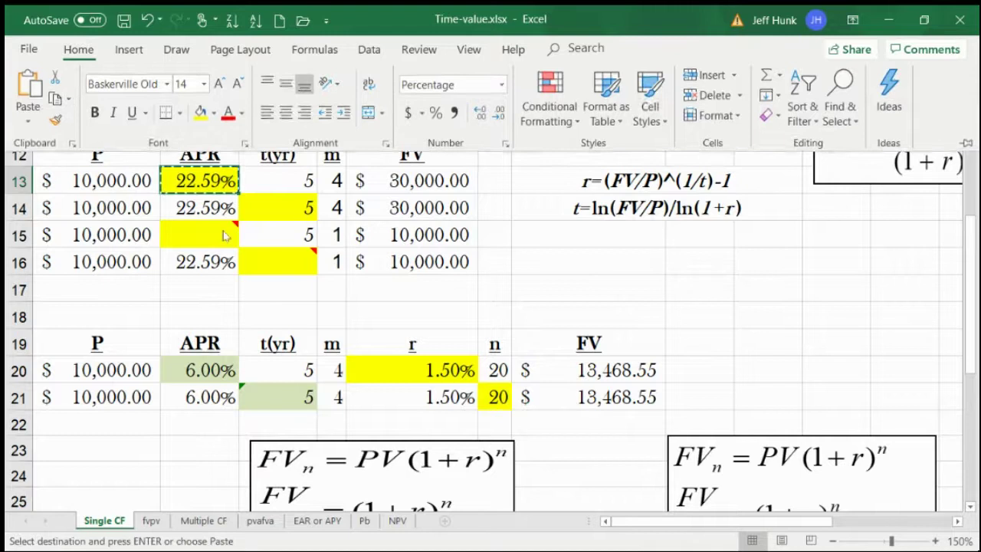
click(223, 232)
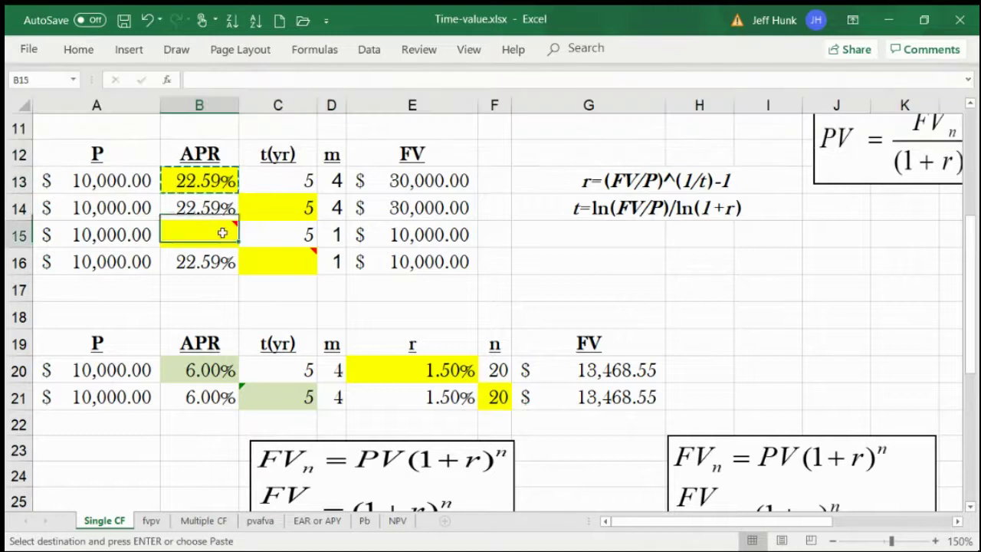
click(78, 49)
click(33, 100)
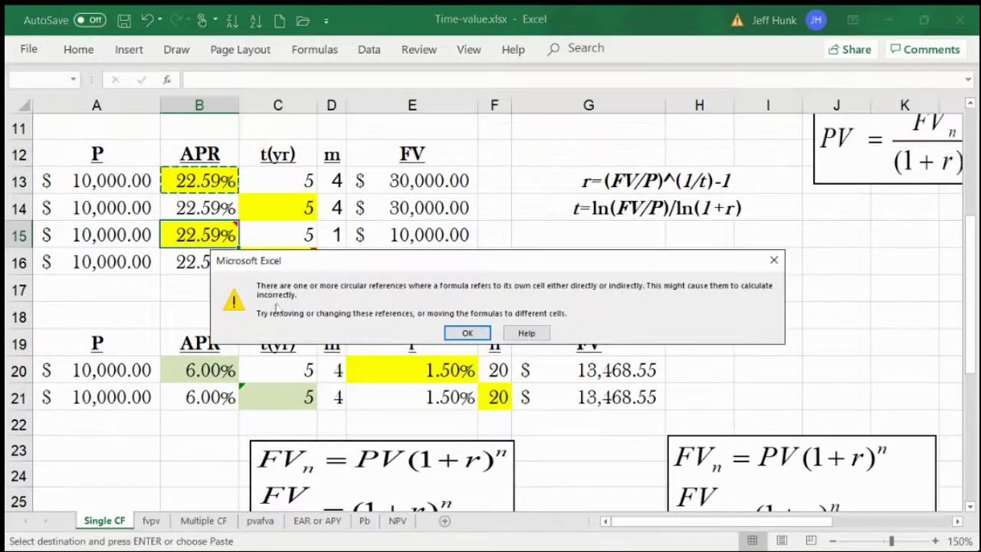
click(481, 335)
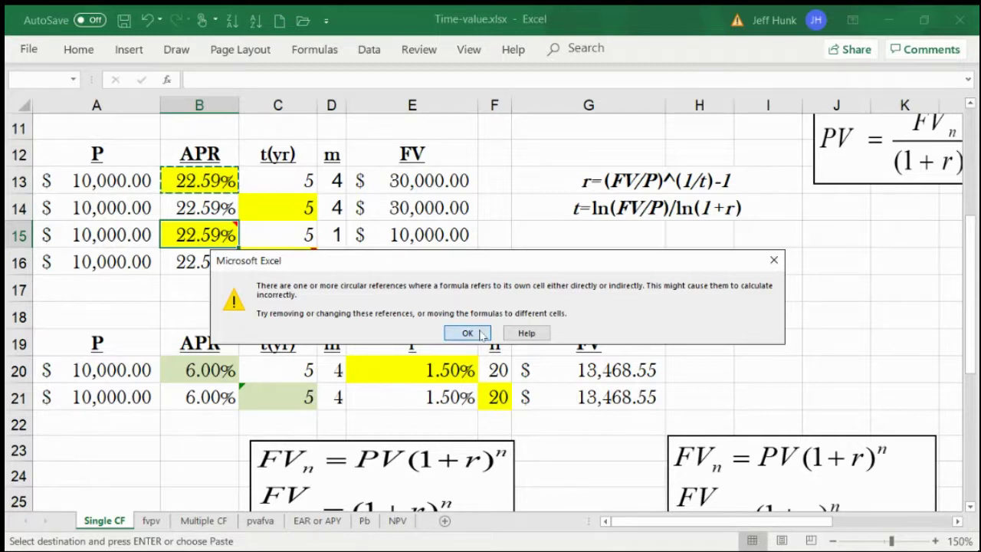
click(481, 335)
Step: Replace the FV formula in E15 with a reference to the future value in row 13, =E13
click(427, 232)
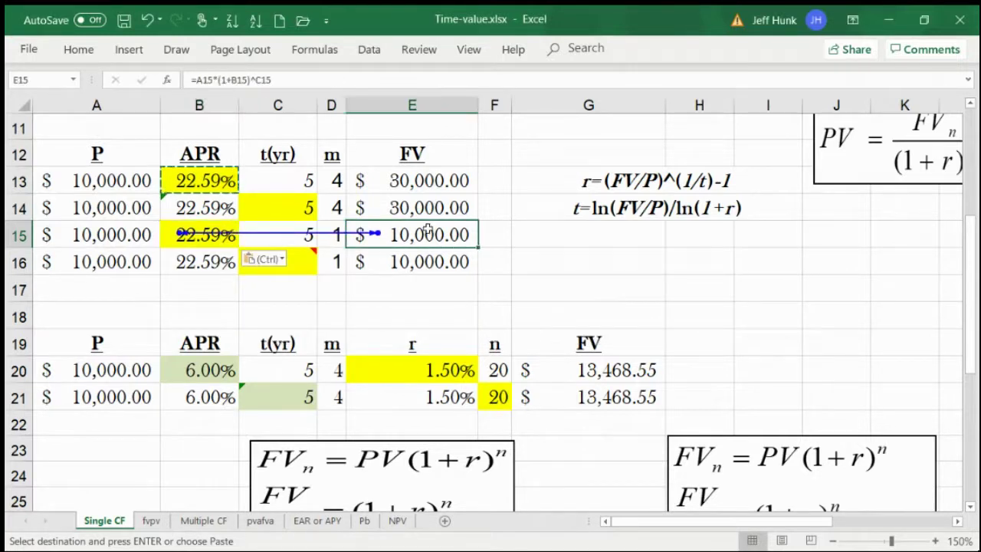
double_click(427, 232)
text(=)
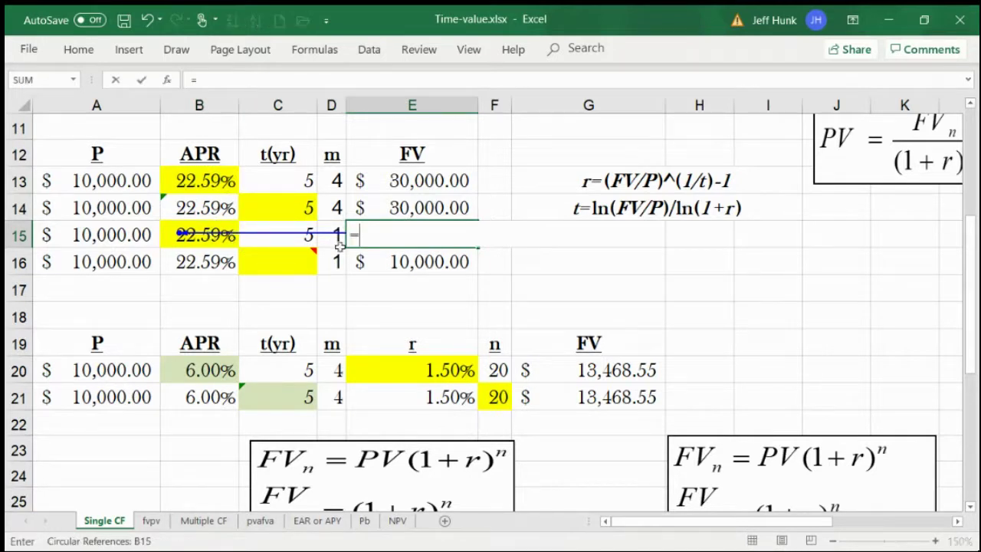
click(420, 190)
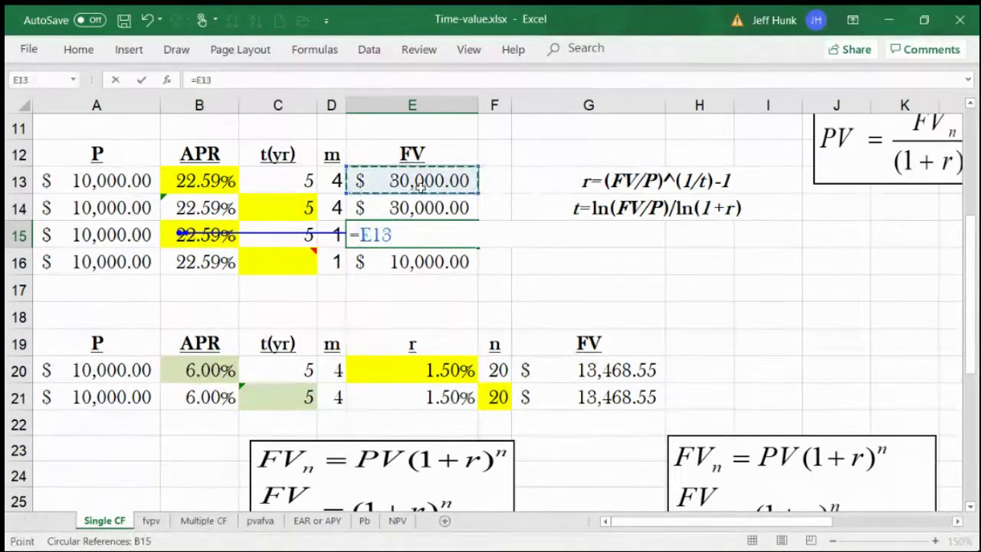
click(141, 81)
Step: Replace the FV formula in E16 with a reference to the future value in row 14, =E14
click(431, 263)
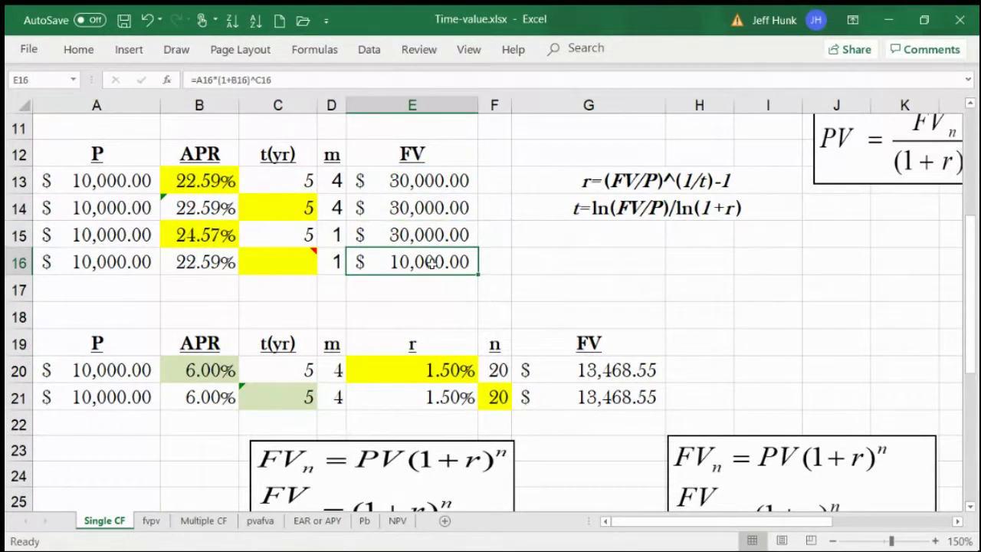
text(=)
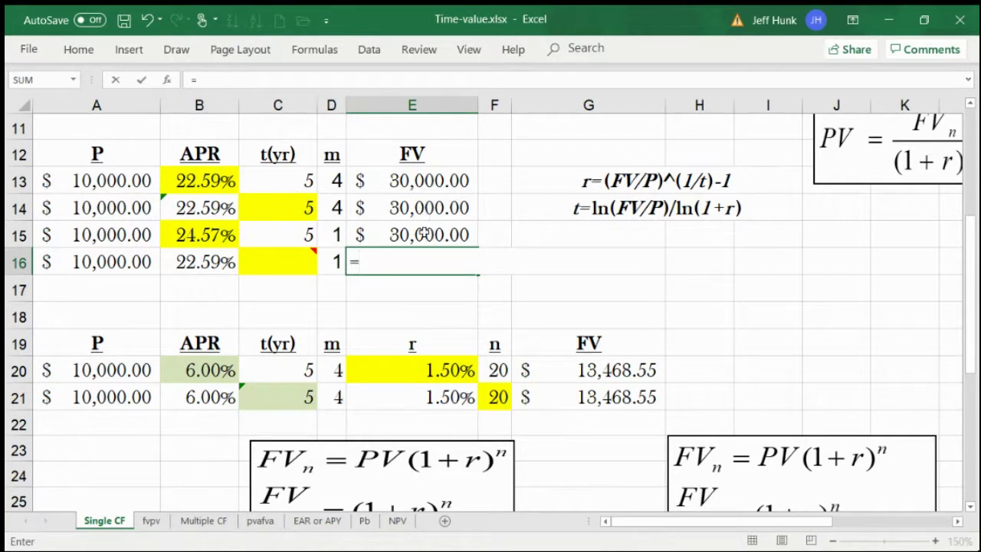
click(423, 208)
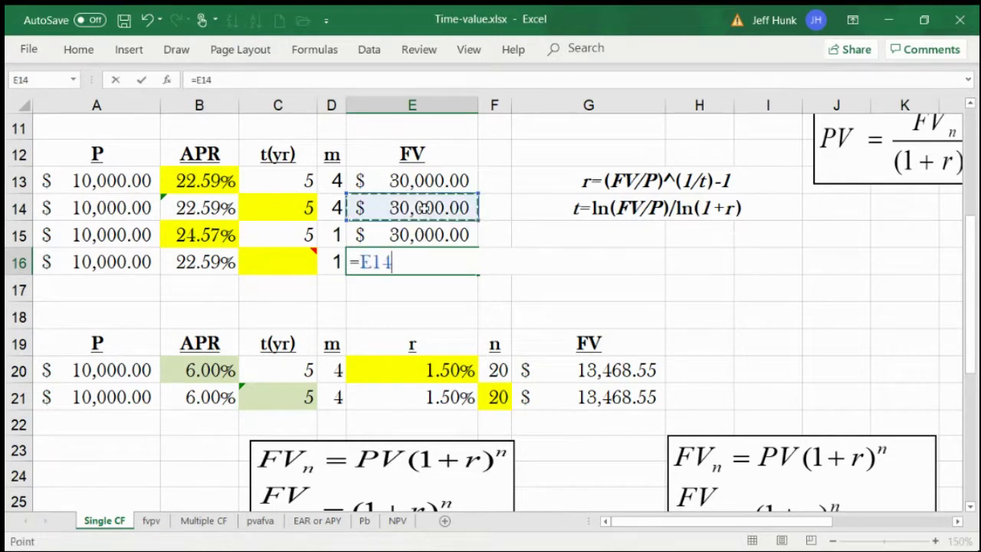
click(143, 80)
Step: Compare the APR formulas and compounding frequencies in rows 13 and 15, along with the future value in E13
click(205, 235)
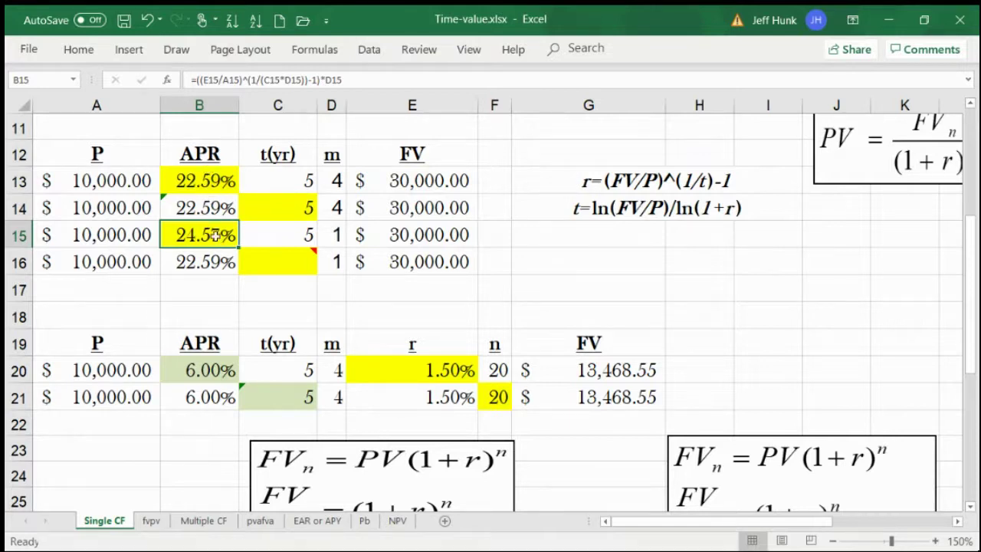
click(327, 236)
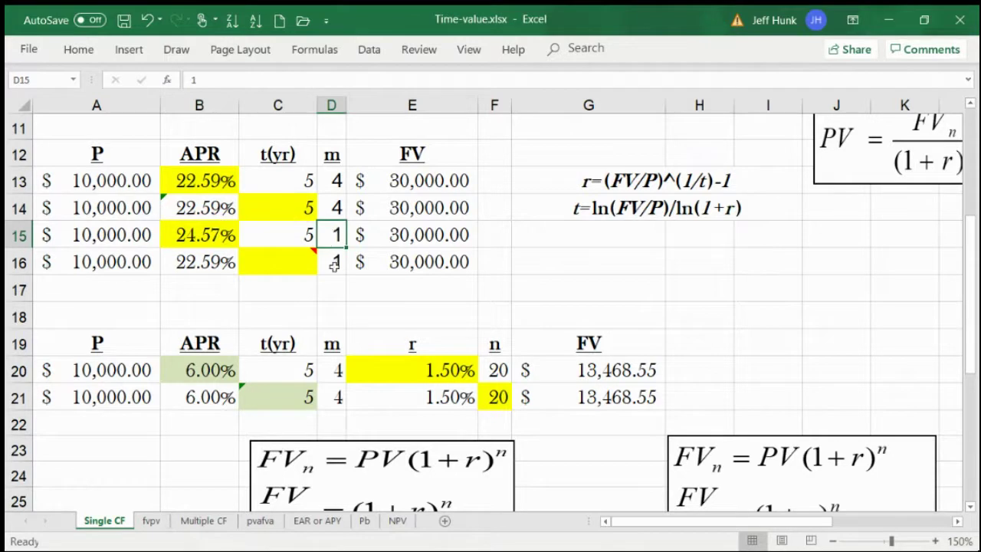
click(325, 184)
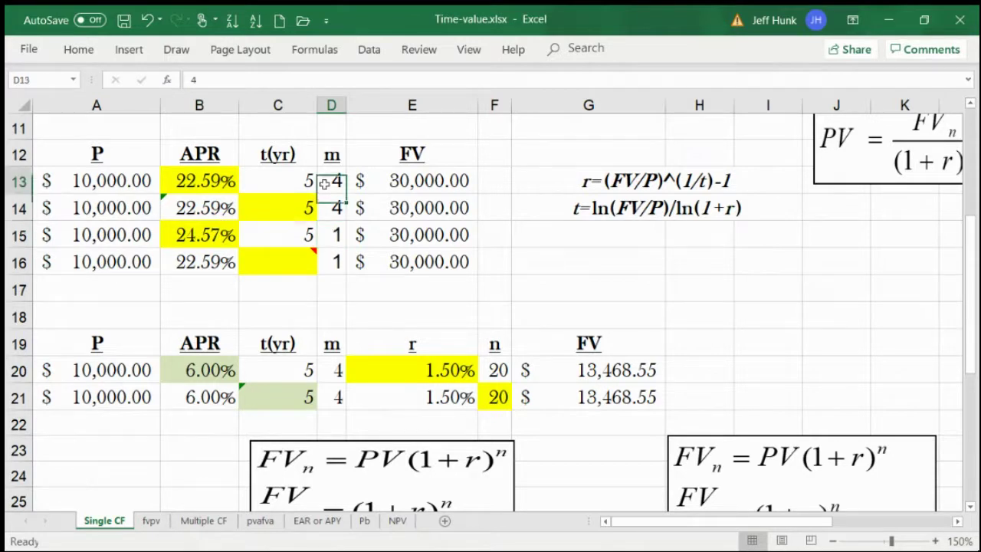
click(193, 186)
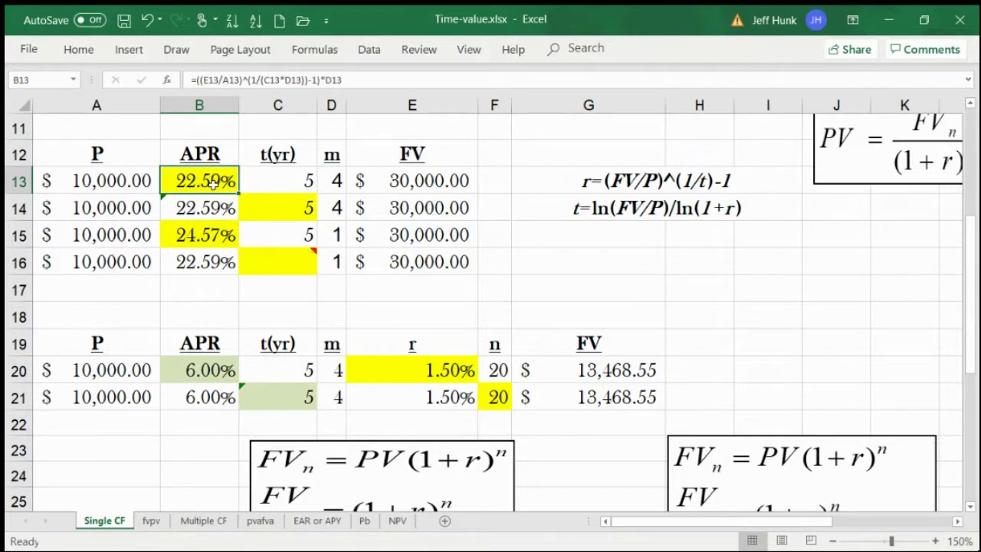
click(414, 185)
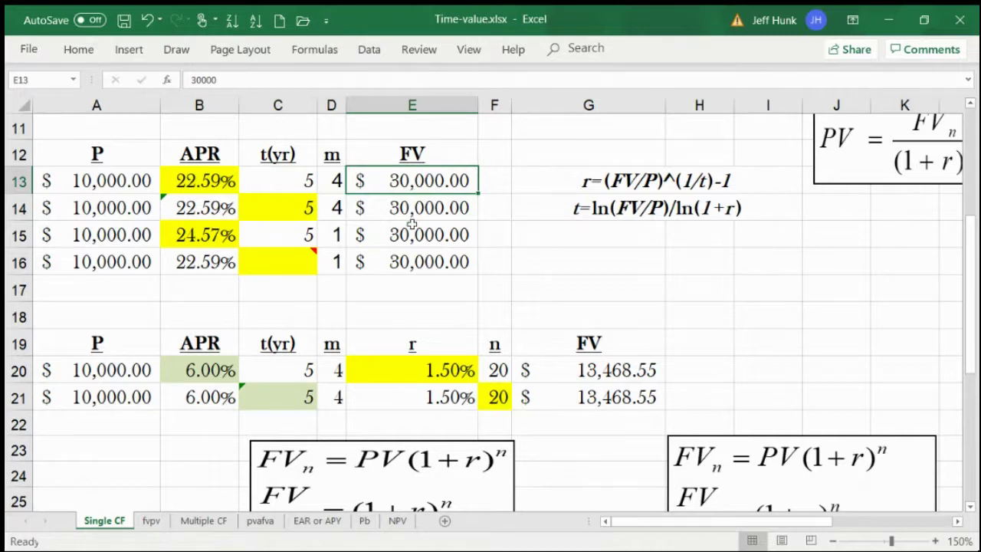
click(213, 242)
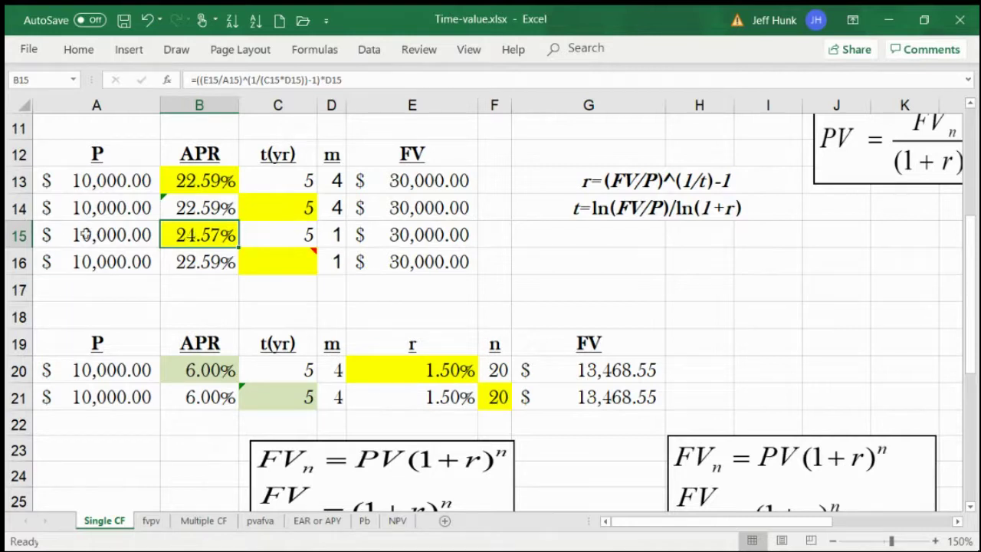
Step: Link the APR in B16 to the annually compounded APR in the row above with =B15
click(186, 258)
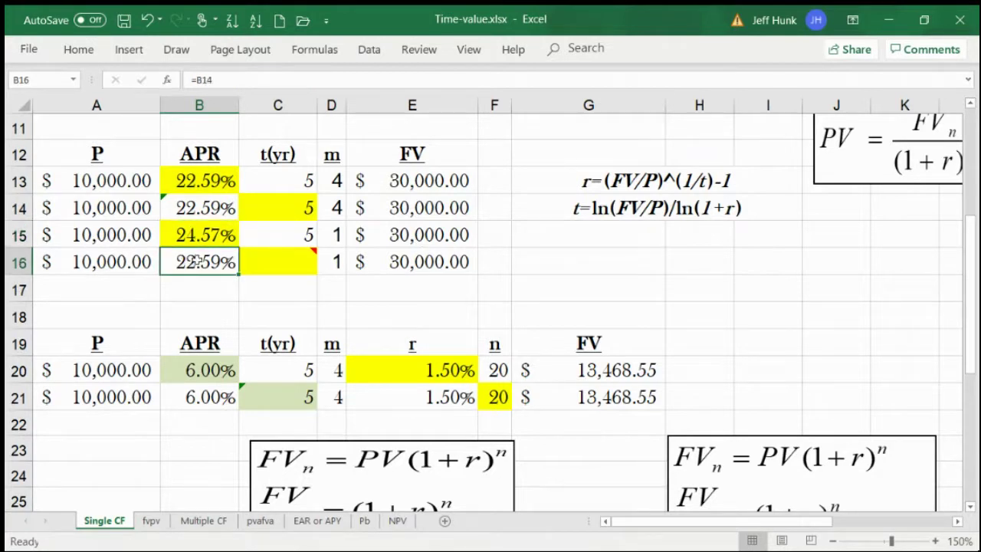
text(=)
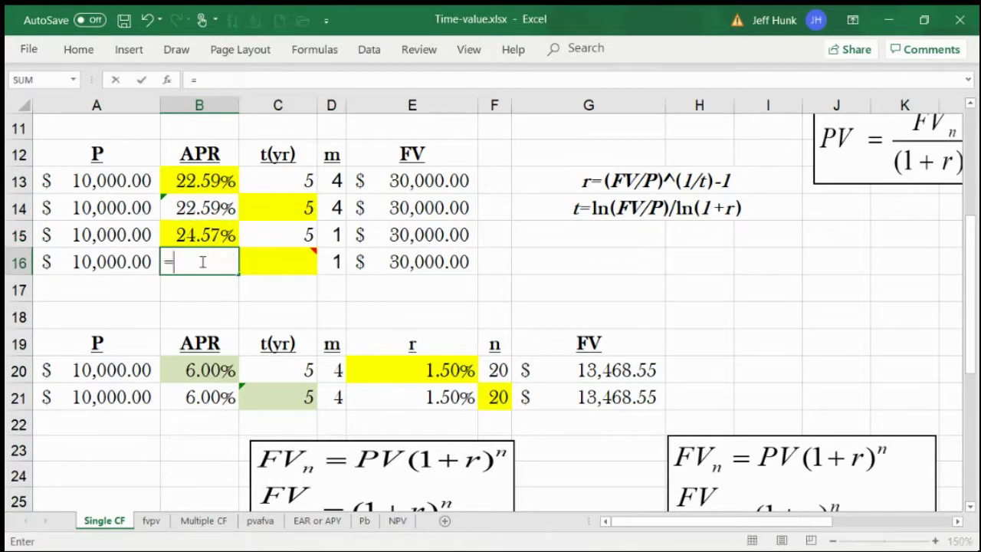
click(197, 235)
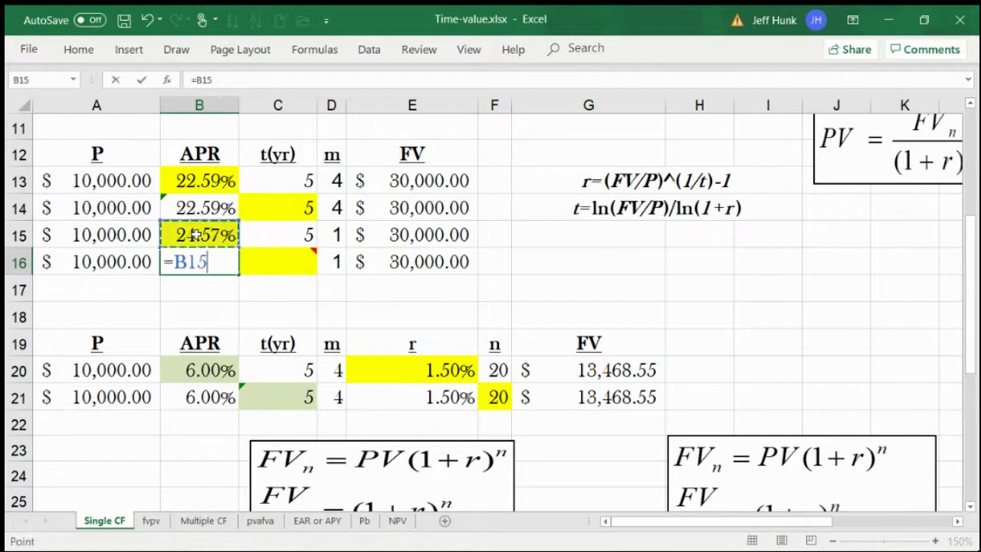
click(141, 80)
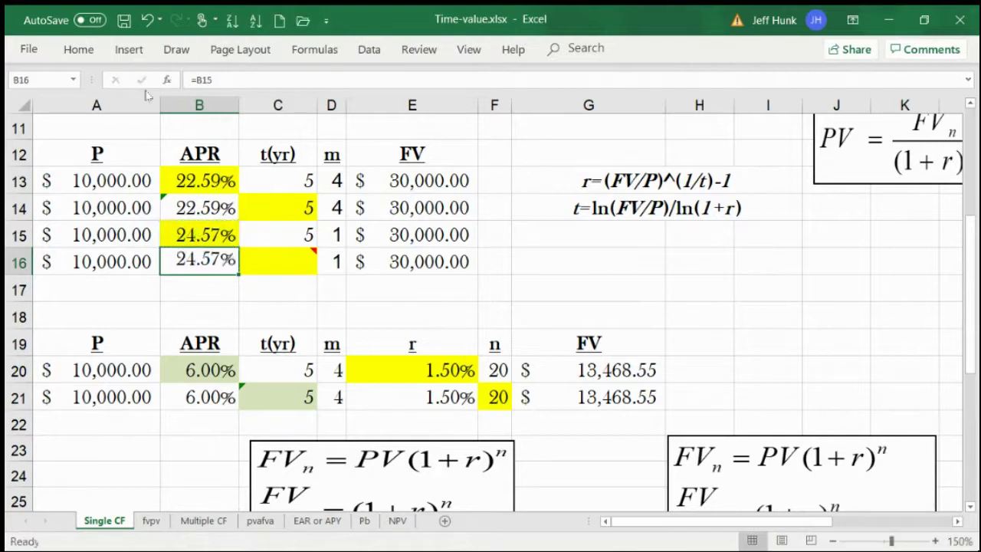
Step: Copy the years formula from C14 into C16
click(280, 262)
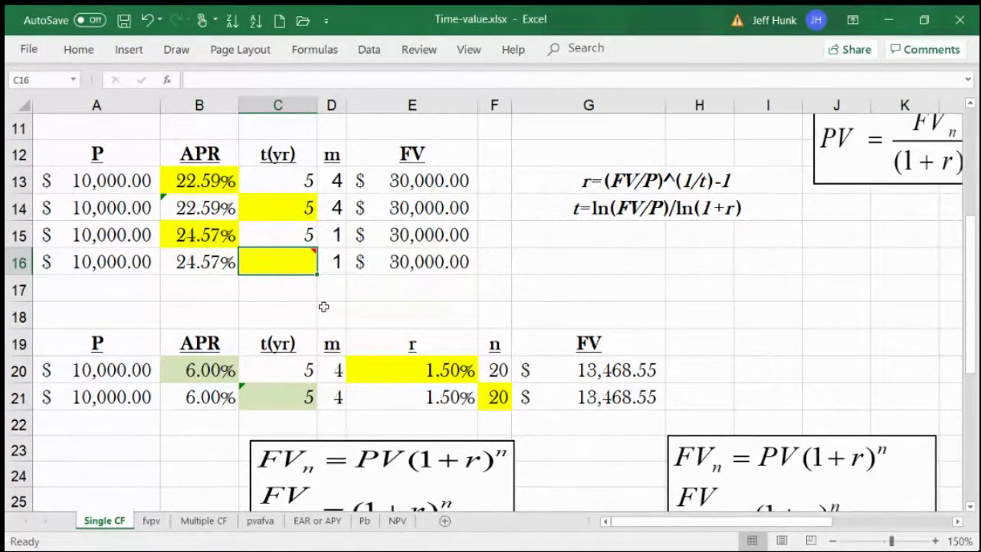
click(291, 211)
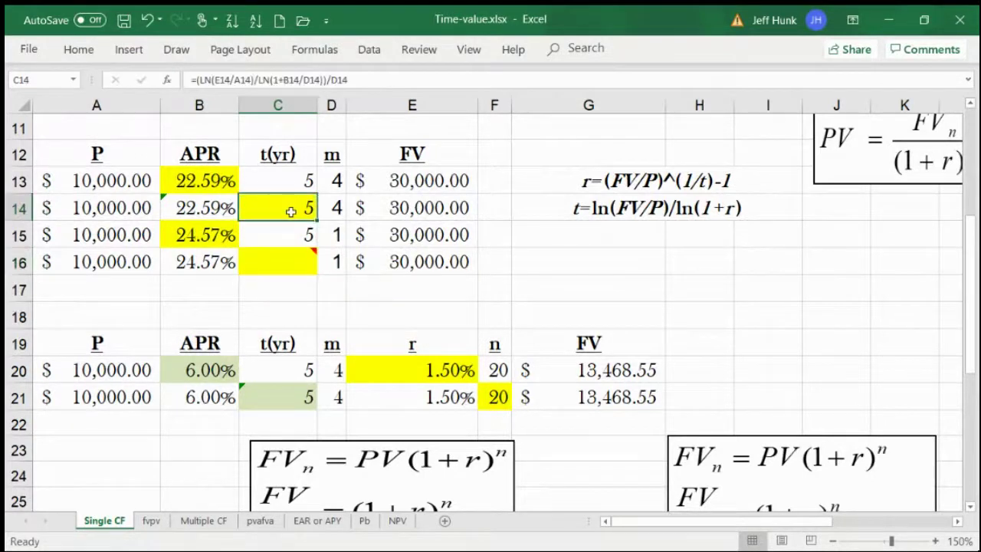
click(78, 50)
click(55, 97)
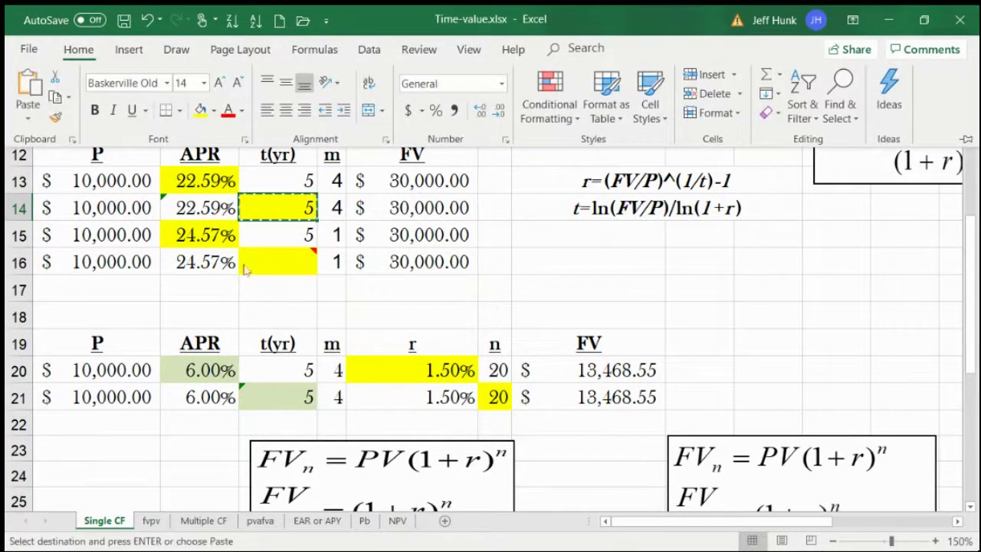
click(256, 263)
click(78, 49)
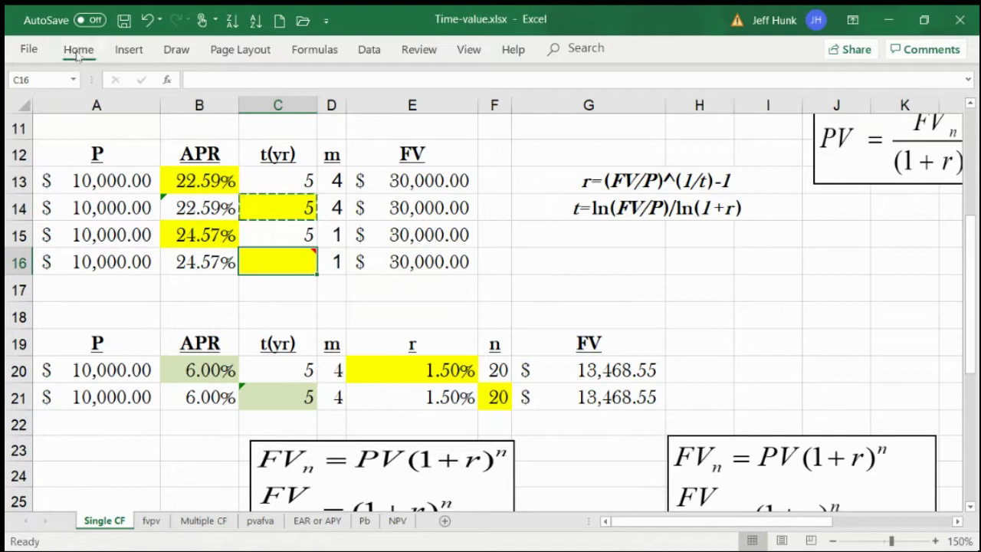
click(28, 92)
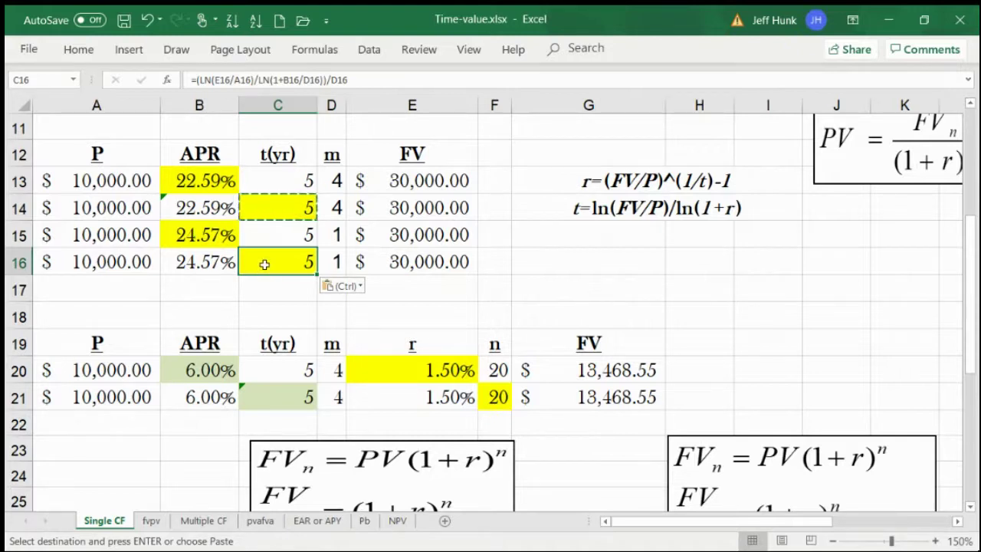
Step: Examine how the compounding frequency m is used in the years formula in C16 and the APR formula in B15
mouse_move(263, 264)
mouse_down()
mouse_move(207, 235)
mouse_move(278, 272)
mouse_move(274, 262)
mouse_up()
key(F2)
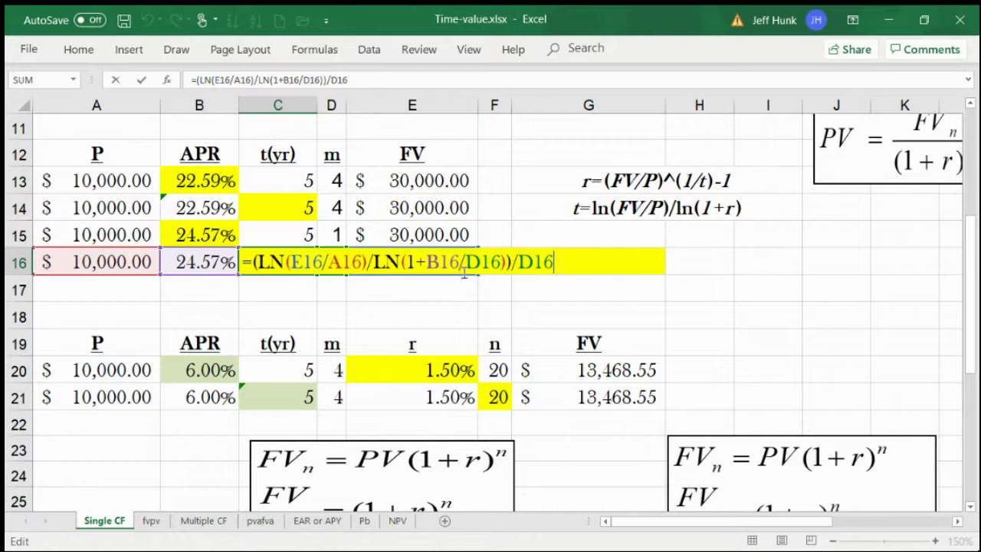
drag(465, 262, 539, 262)
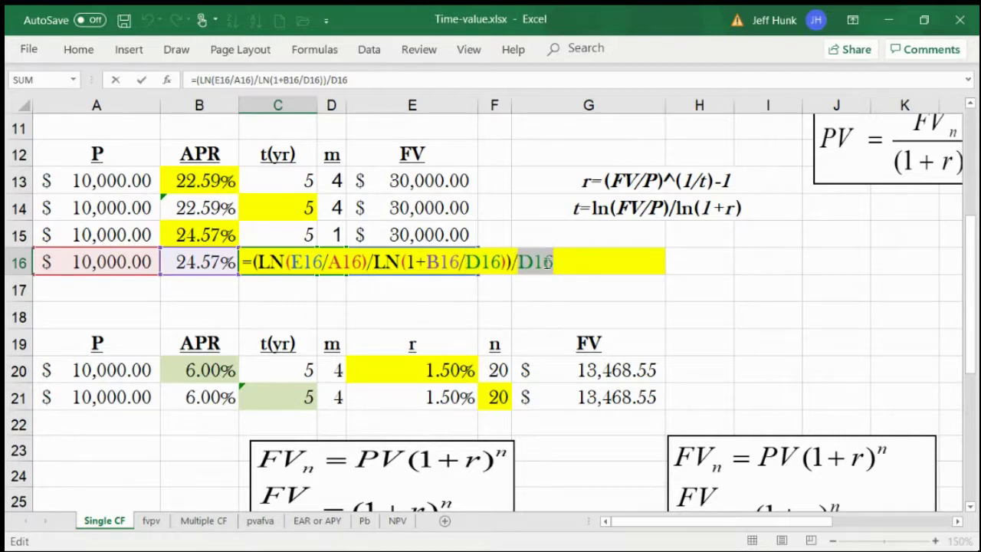
drag(460, 262, 501, 262)
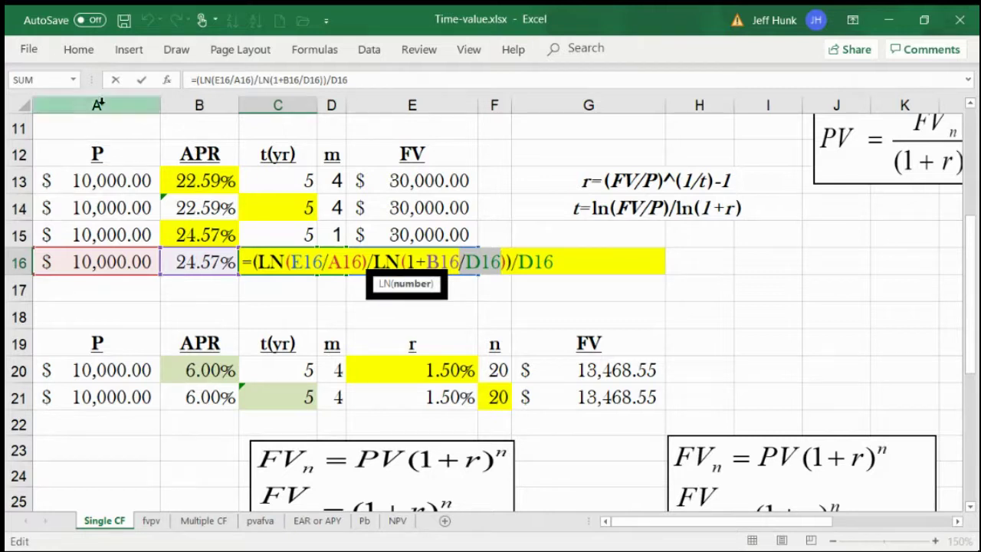
key(ctrl+Return)
click(218, 230)
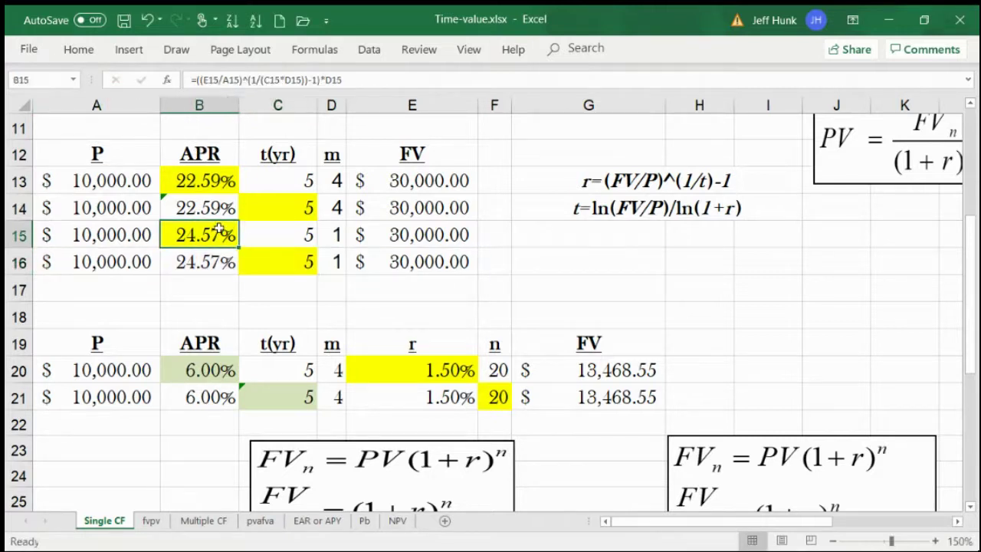
double_click(218, 230)
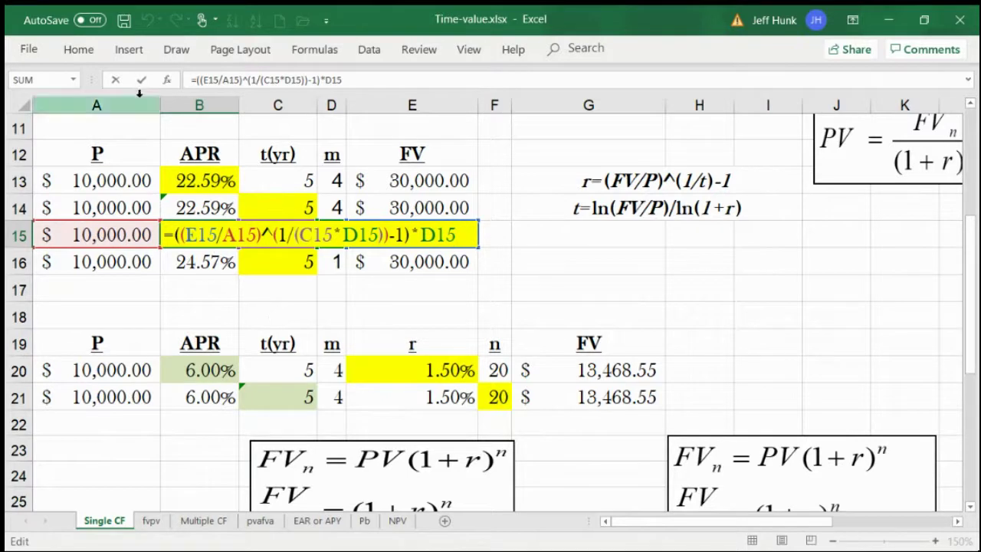
click(120, 79)
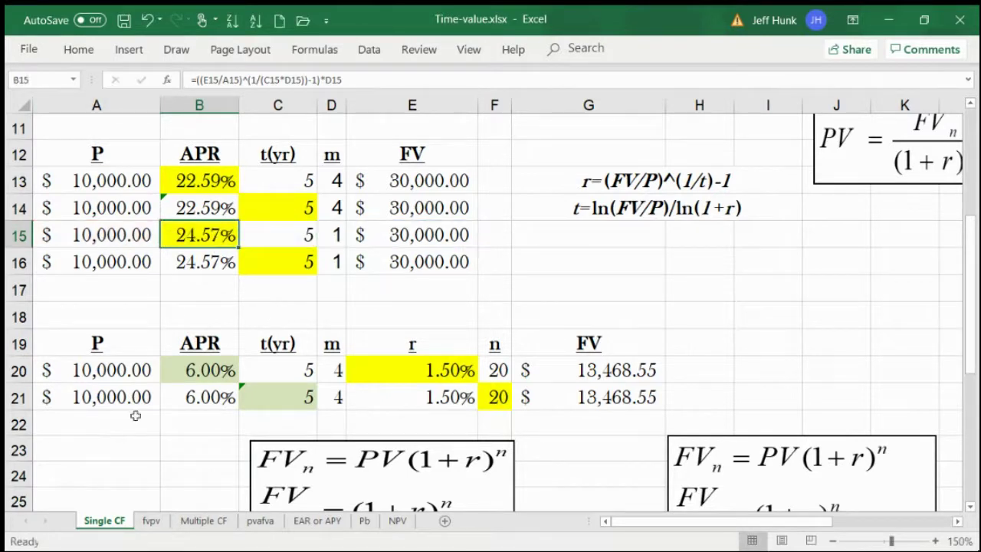
drag(968, 344, 970, 352)
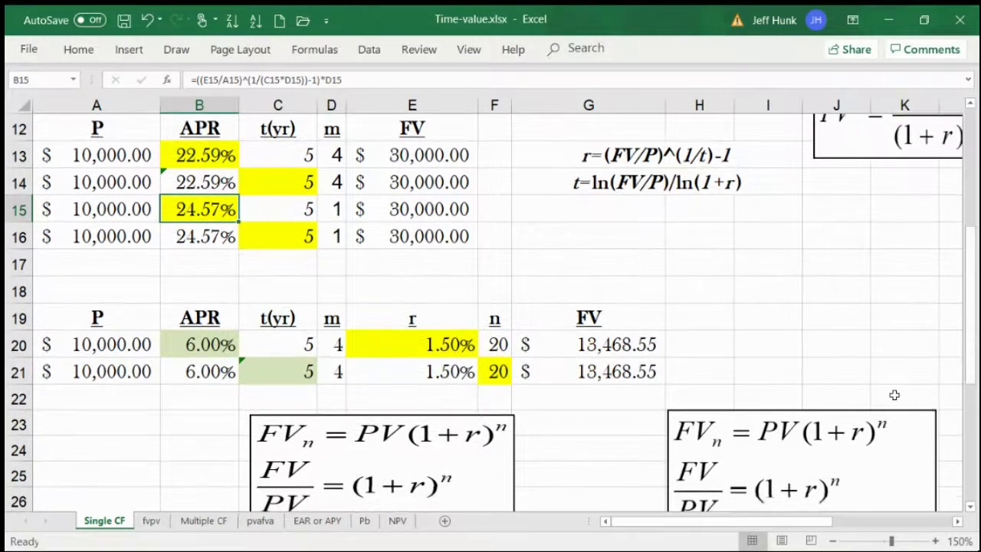